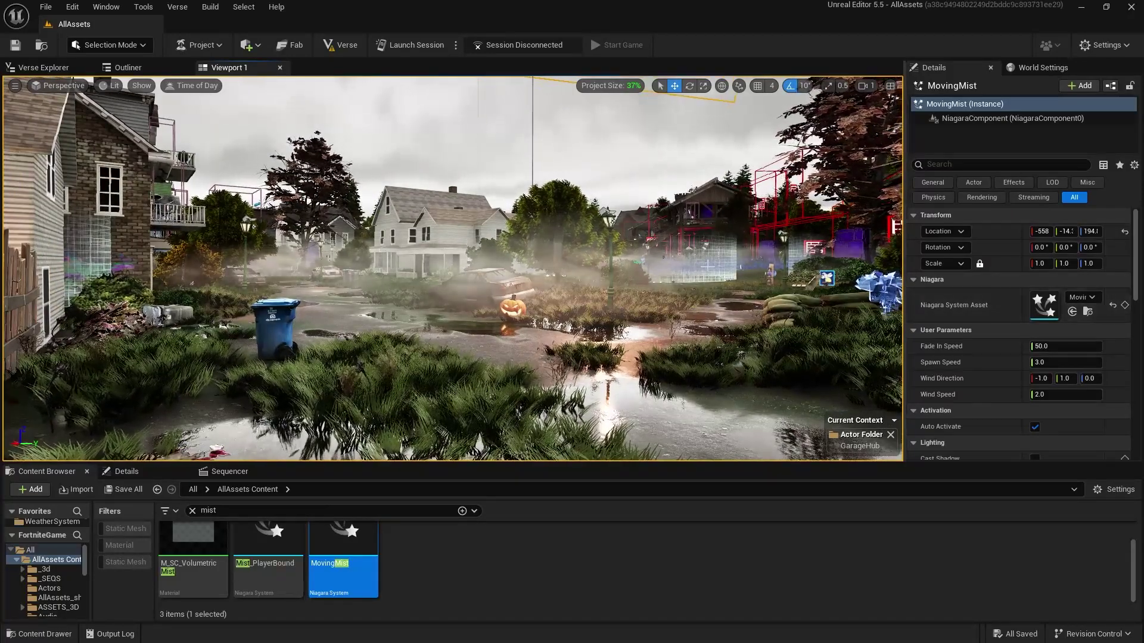
Step: Hide the editor overlays with game view and look over the mist drifting through the street scene
right_click_drag(707, 267, 774, 289)
key("g")
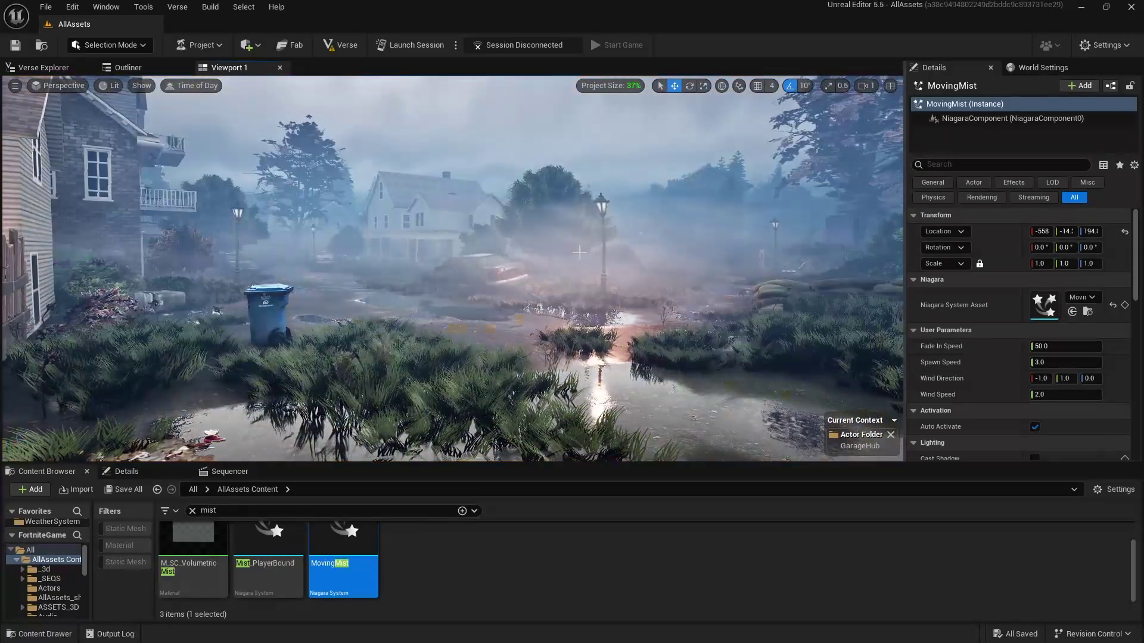
right_click_drag(579, 252, 697, 344)
key("w")
key("s")
Step: Open the MovingMist Niagara system and review the BlowingParticles emitter's properties
double_click(1043, 309)
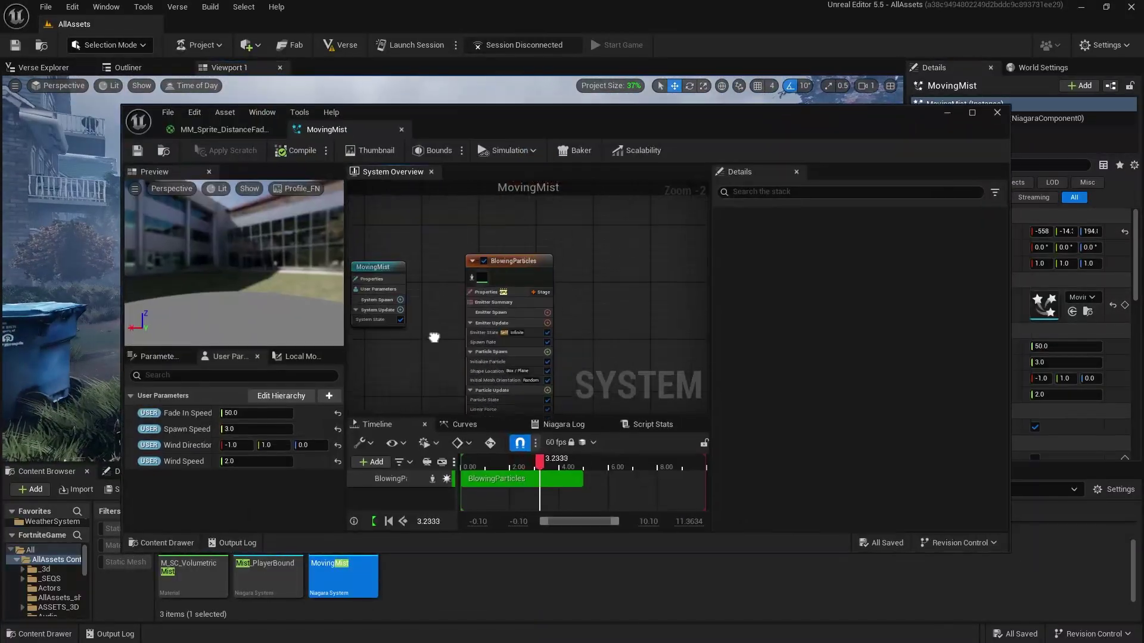
left_click(516, 258)
right_click_drag(570, 260, 614, 249)
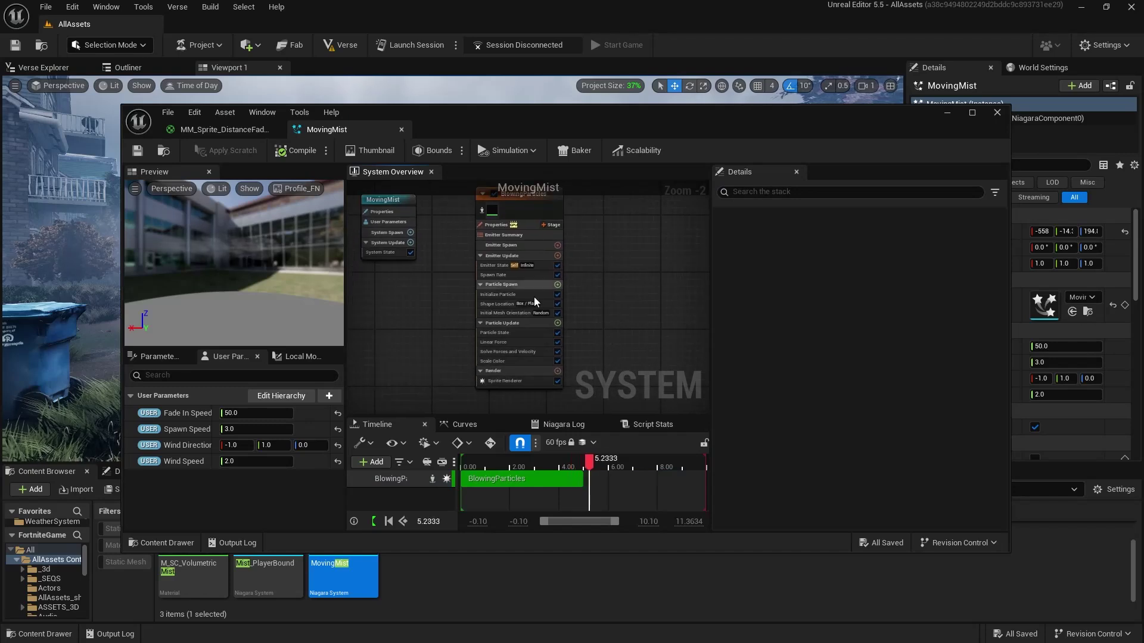
right_click_drag(529, 338, 578, 310)
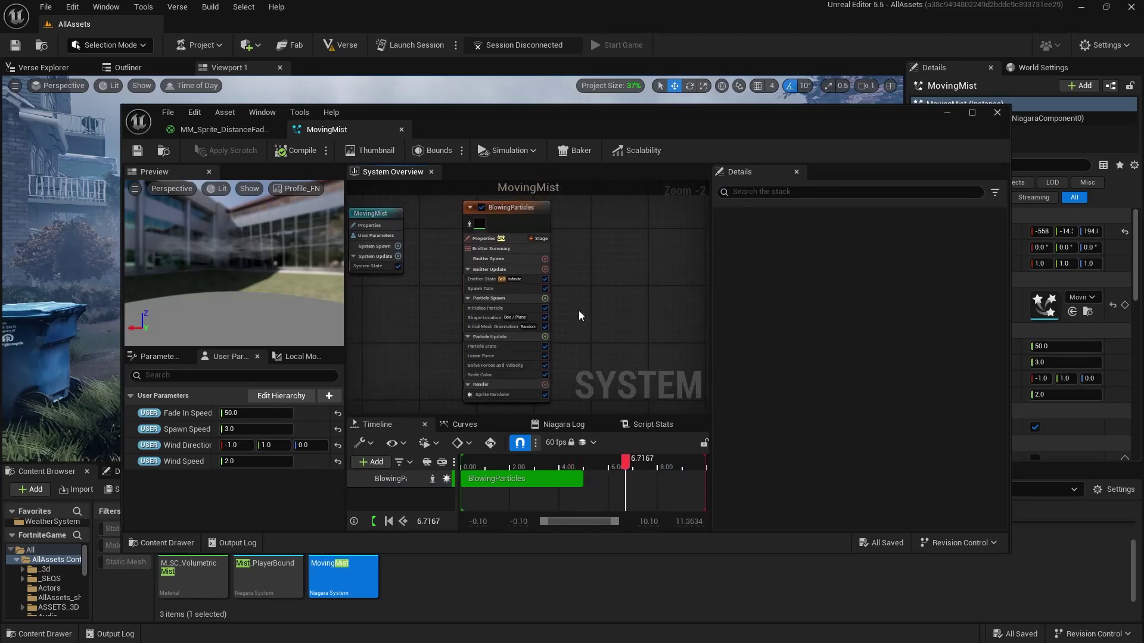
left_click(519, 206)
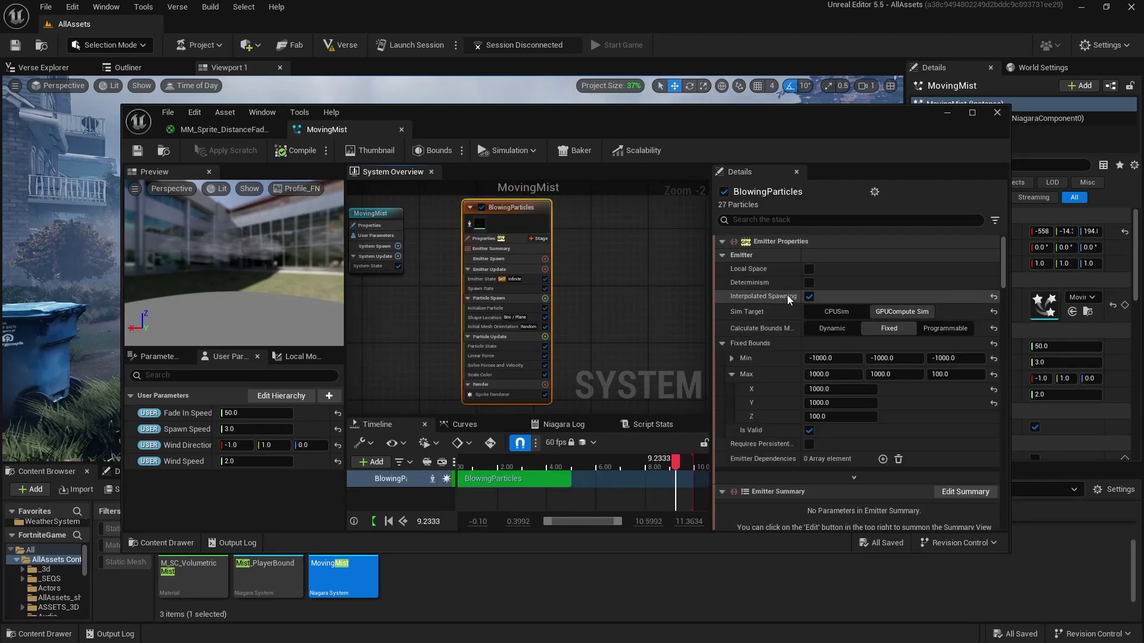
scroll(785, 286, "down", 3)
scroll(784, 280, "down", 8)
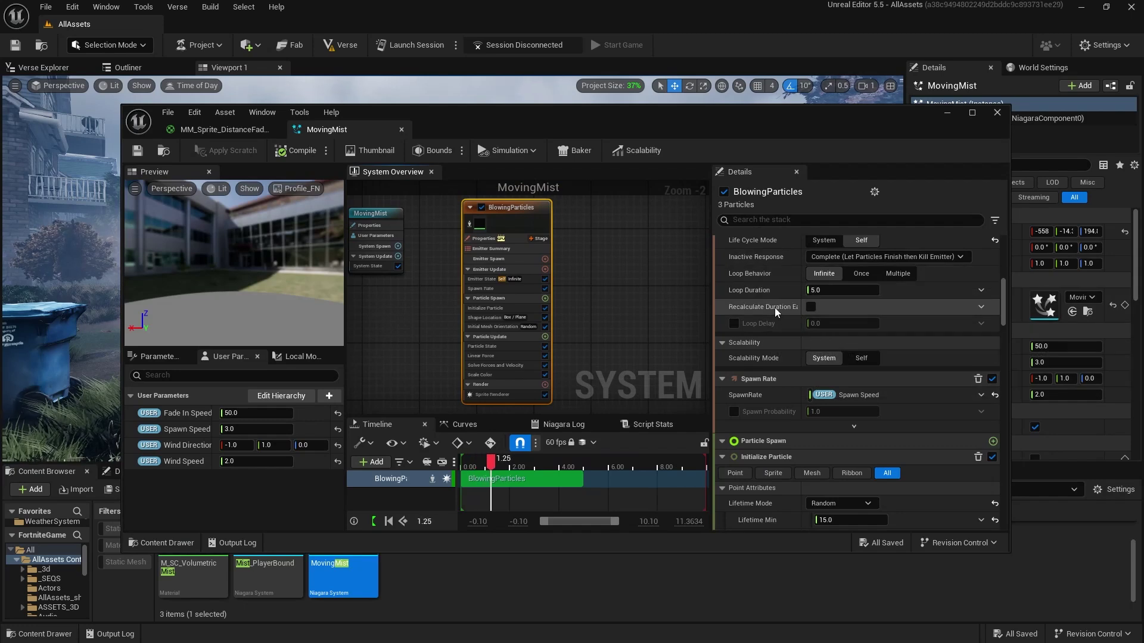
Step: Inspect the emitter's Spawn Rate module and the Scale Color module's alpha curve alongside the matching user parameters
left_click(480, 280)
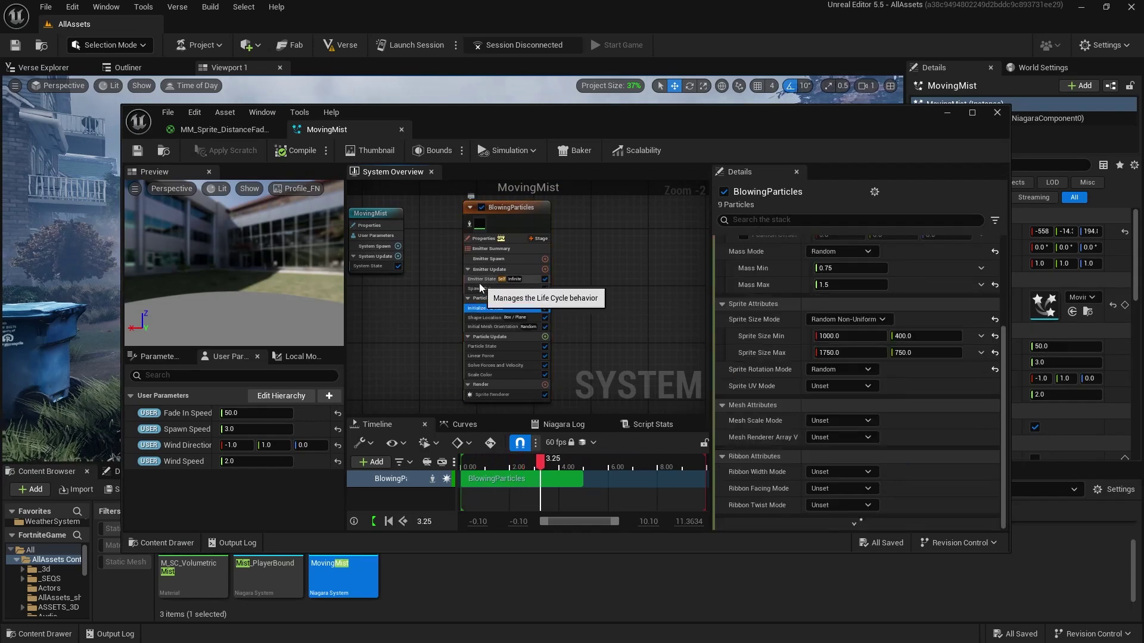
left_click(482, 289)
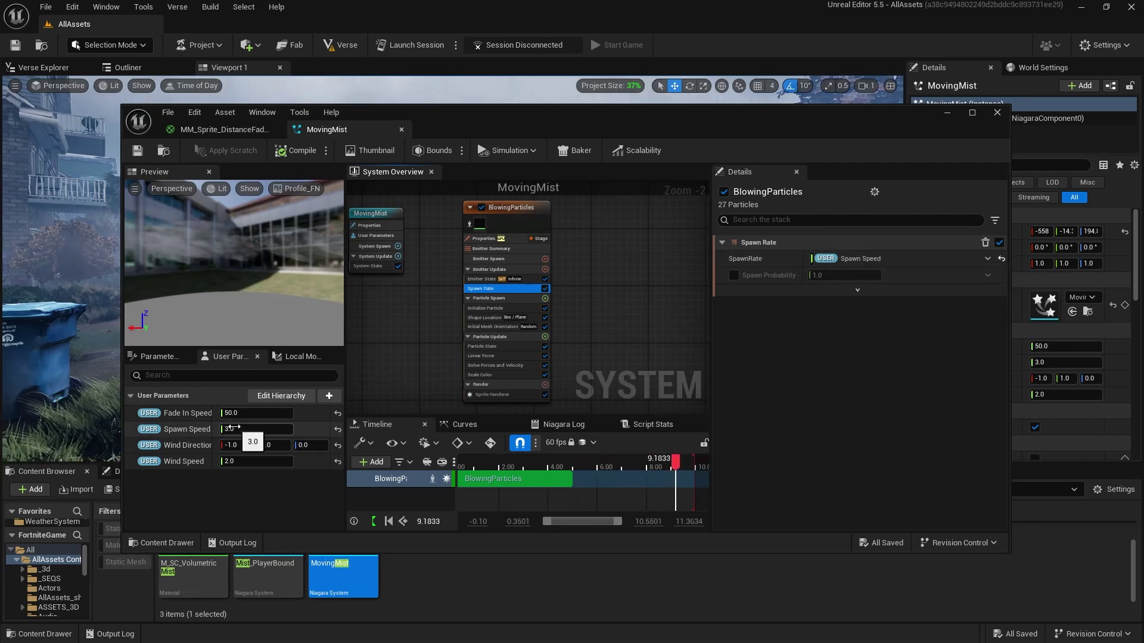
mouse_move(630, 329)
right_mouse_down()
mouse_move(628, 312)
mouse_move(623, 334)
right_mouse_up()
left_click(486, 381)
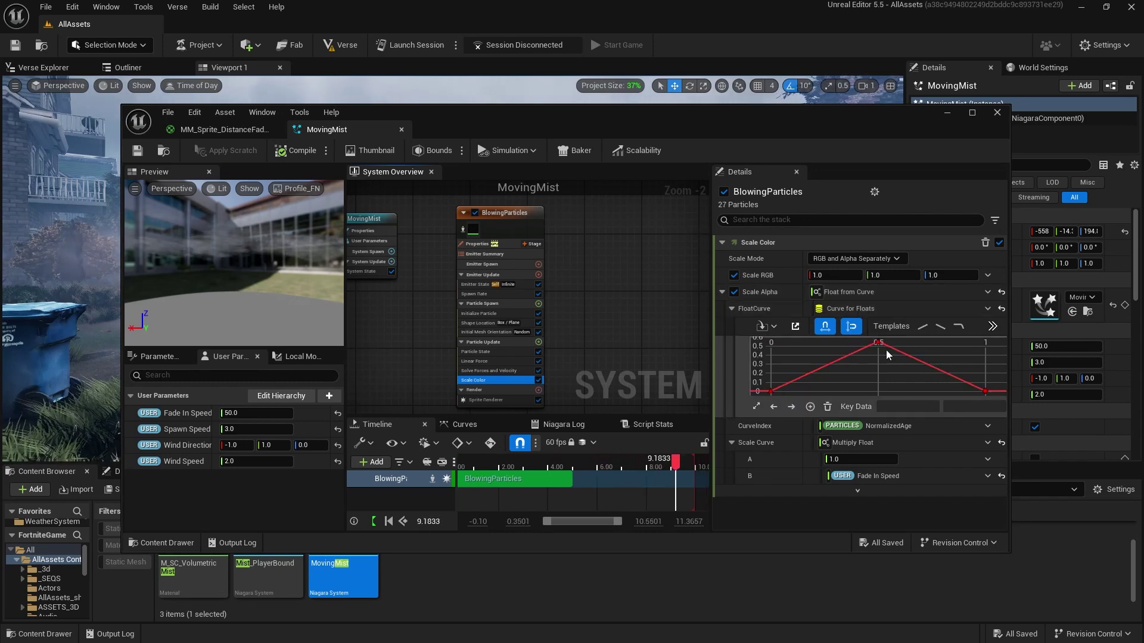
mouse_move(987, 390)
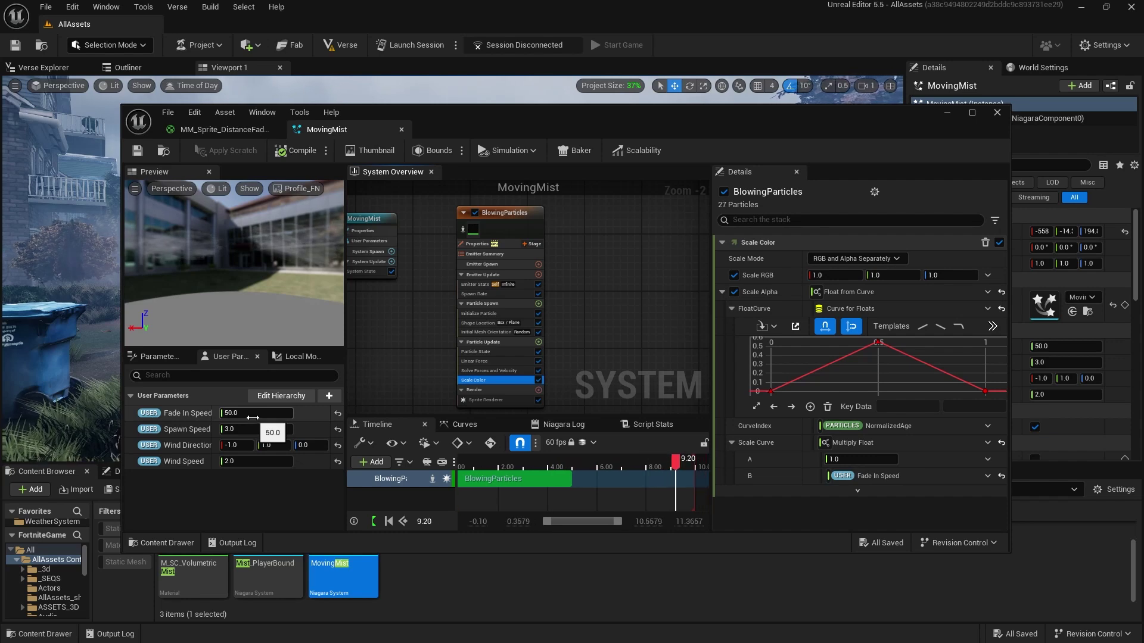
Step: Review the Linear Force module and the lifetime, mass and sprite settings of the Initialize Particle module
left_click(499, 313)
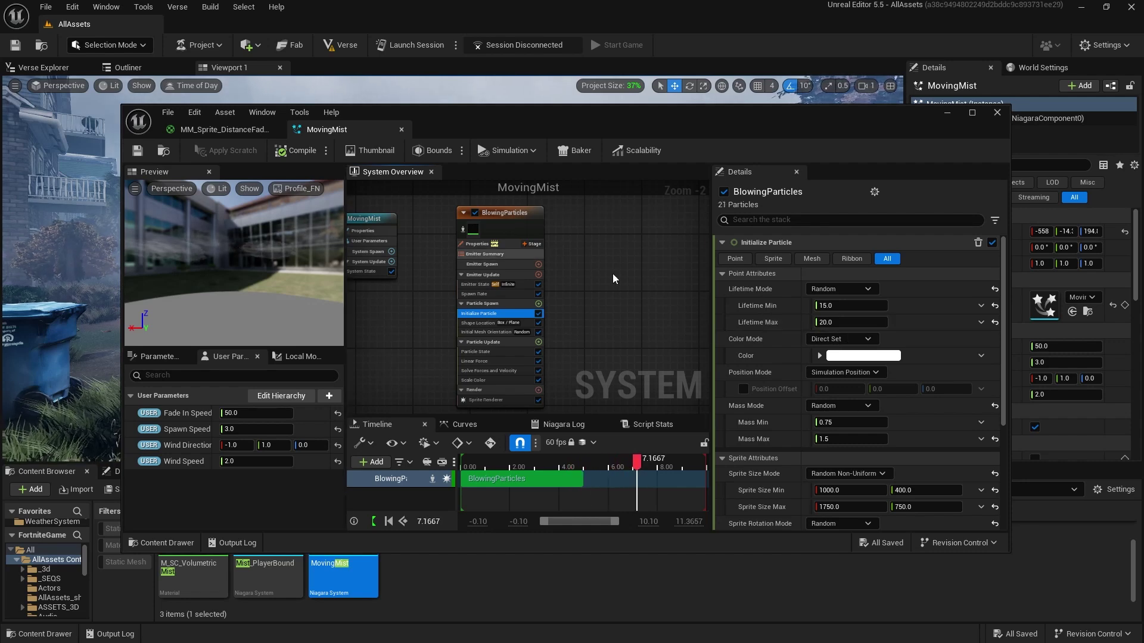
left_click(485, 361)
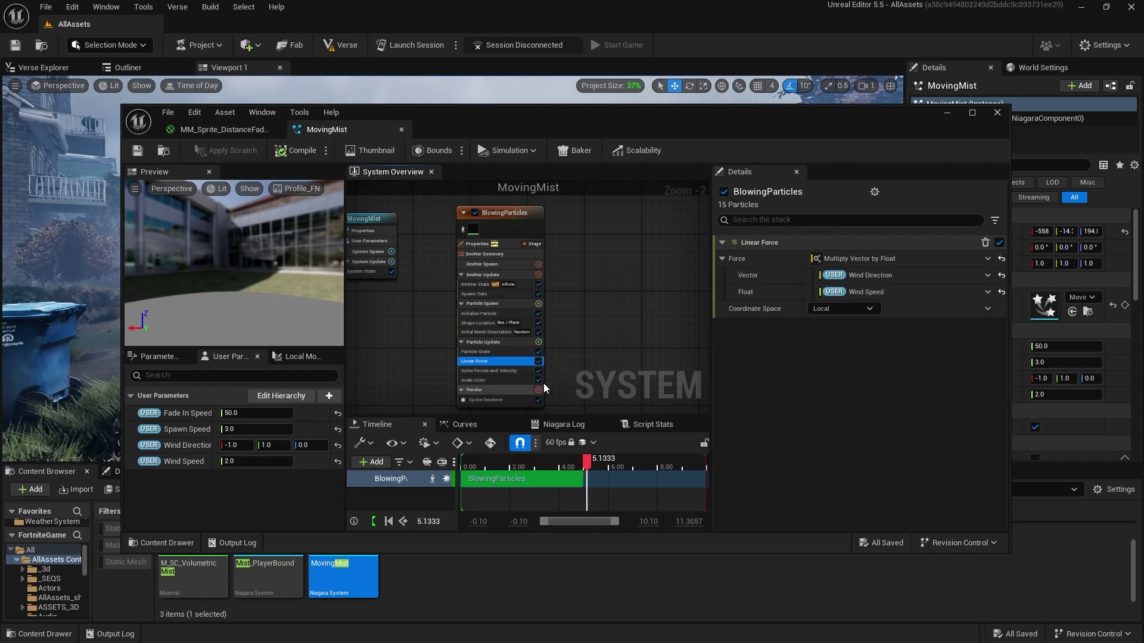
left_click(495, 312)
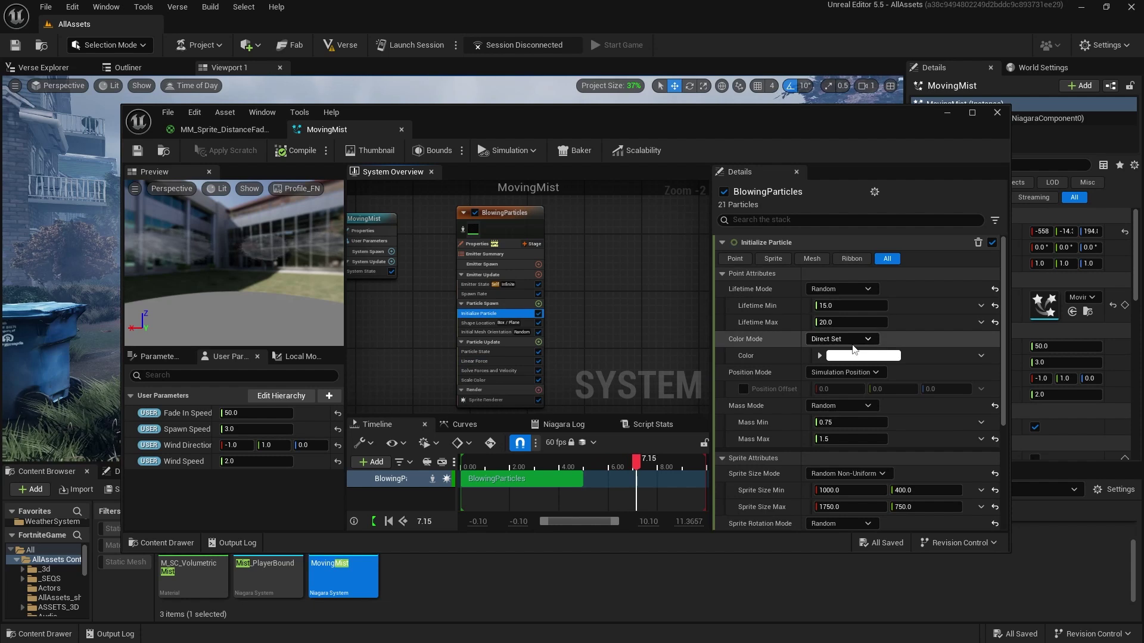
scroll(775, 378, "down", 3)
scroll(774, 377, "down", 2)
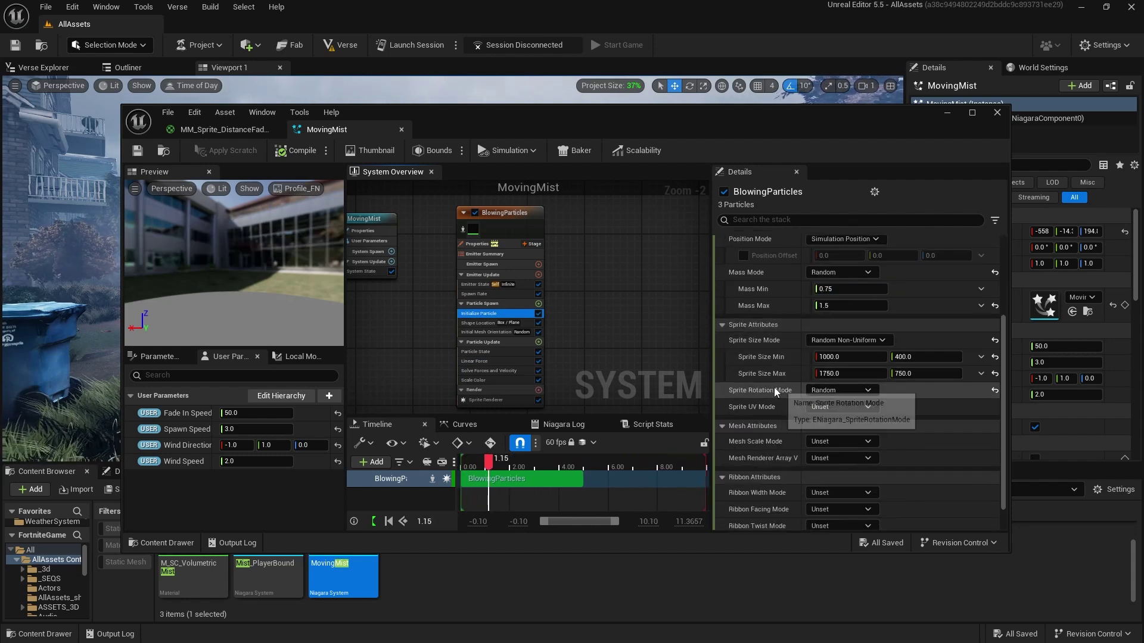
Step: Check the Sprite Renderer's Facing Mode options and the Shape Location module's box settings
left_click(505, 399)
scroll(887, 370, "up", 5)
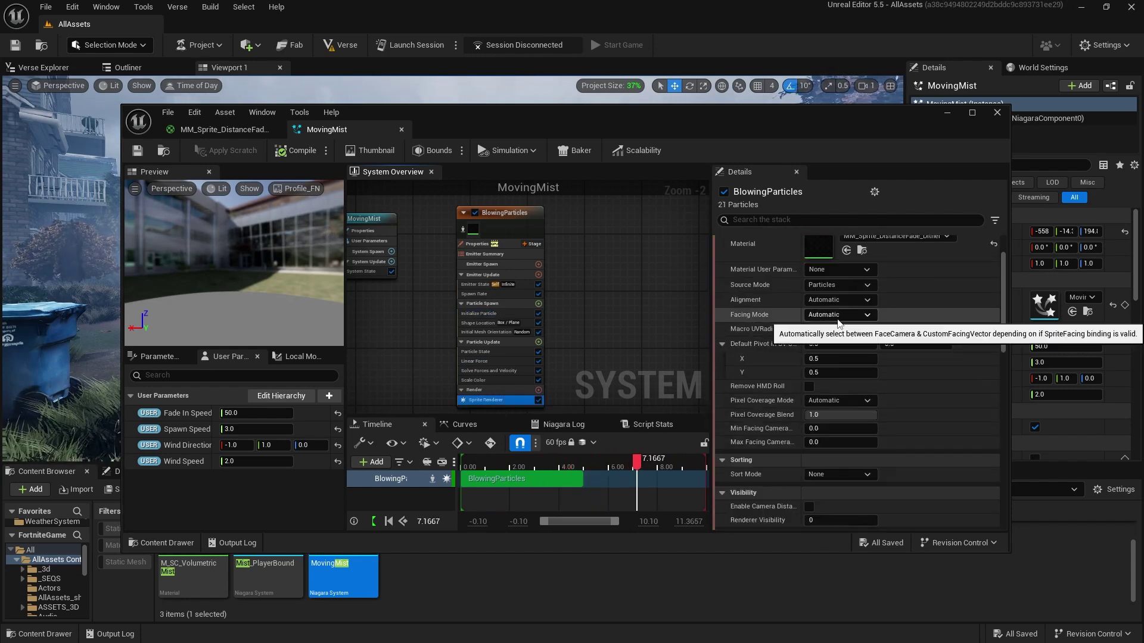
left_click(838, 317)
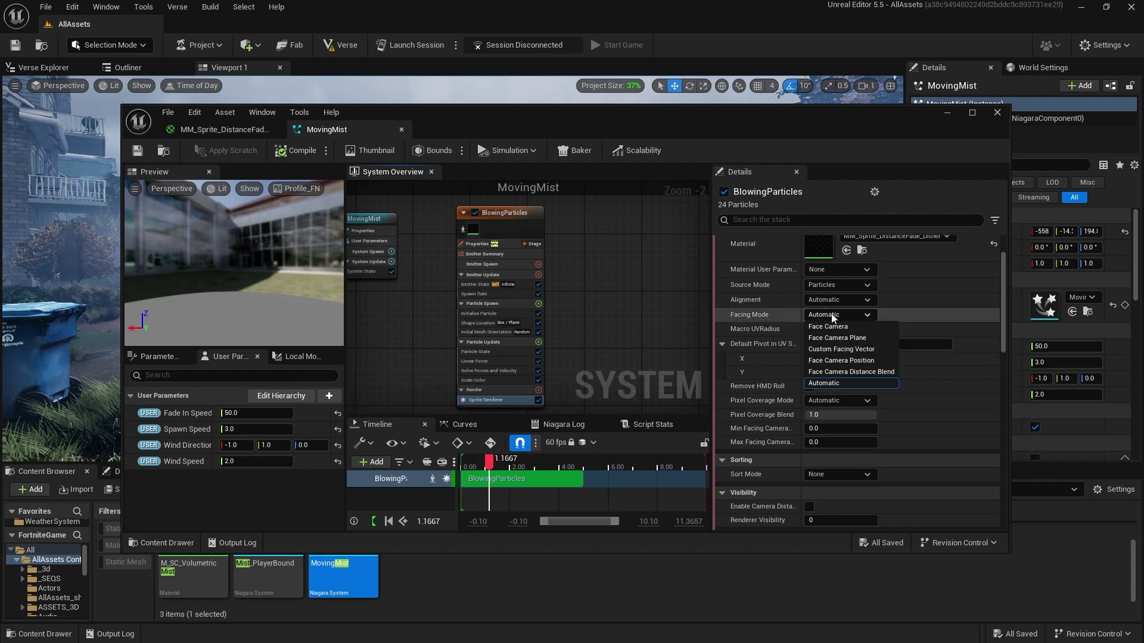
left_click(836, 319)
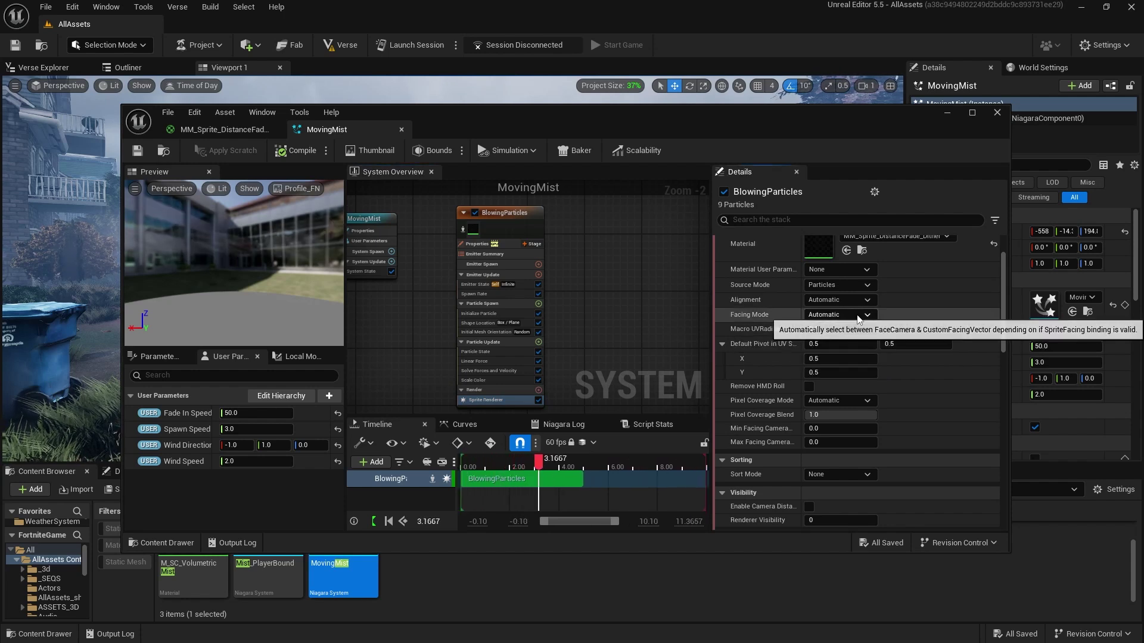
left_click(483, 327)
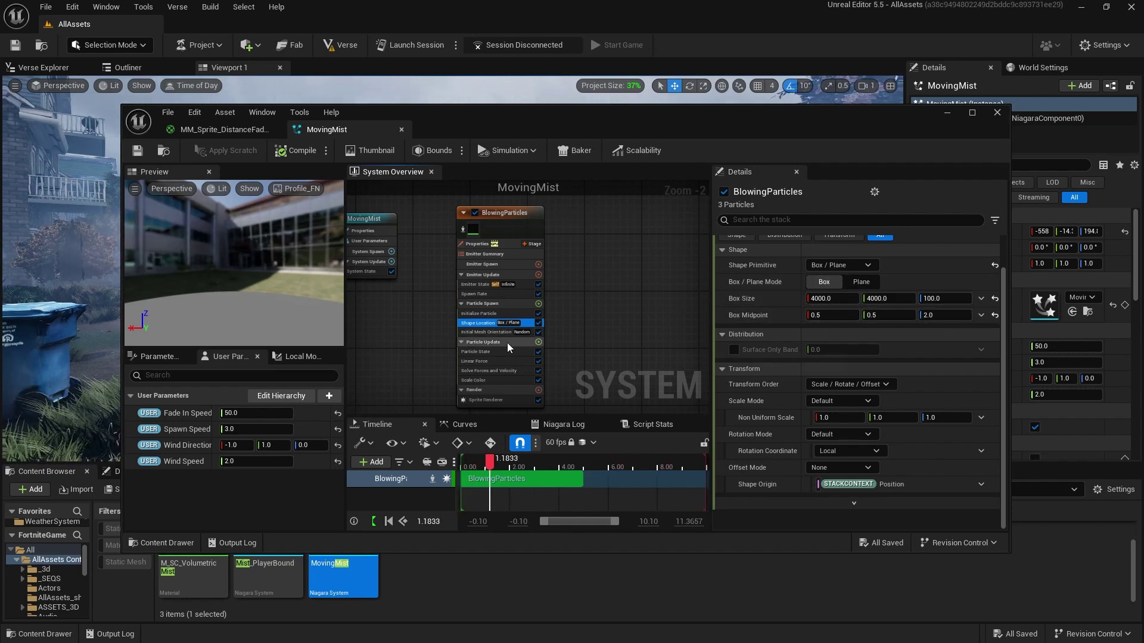
Step: Open the Sprite Renderer's MM_Sprite_DistanceFade_Dither material and widen its graph area
left_click(504, 404)
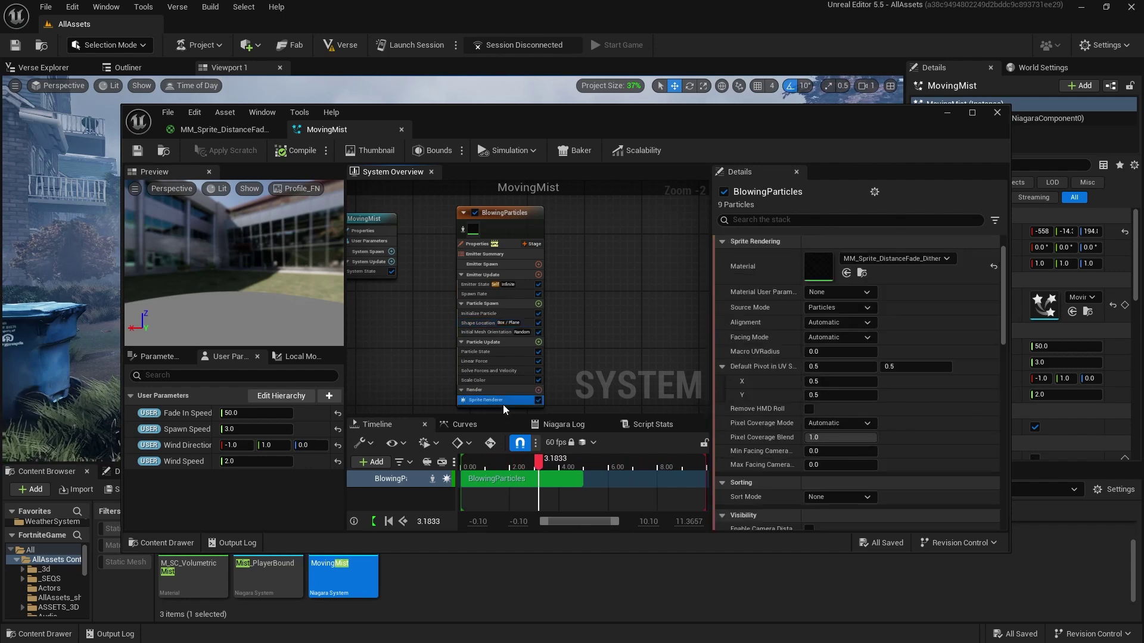
double_click(821, 265)
right_click_drag(731, 270, 670, 309)
scroll(694, 300, "down", 1)
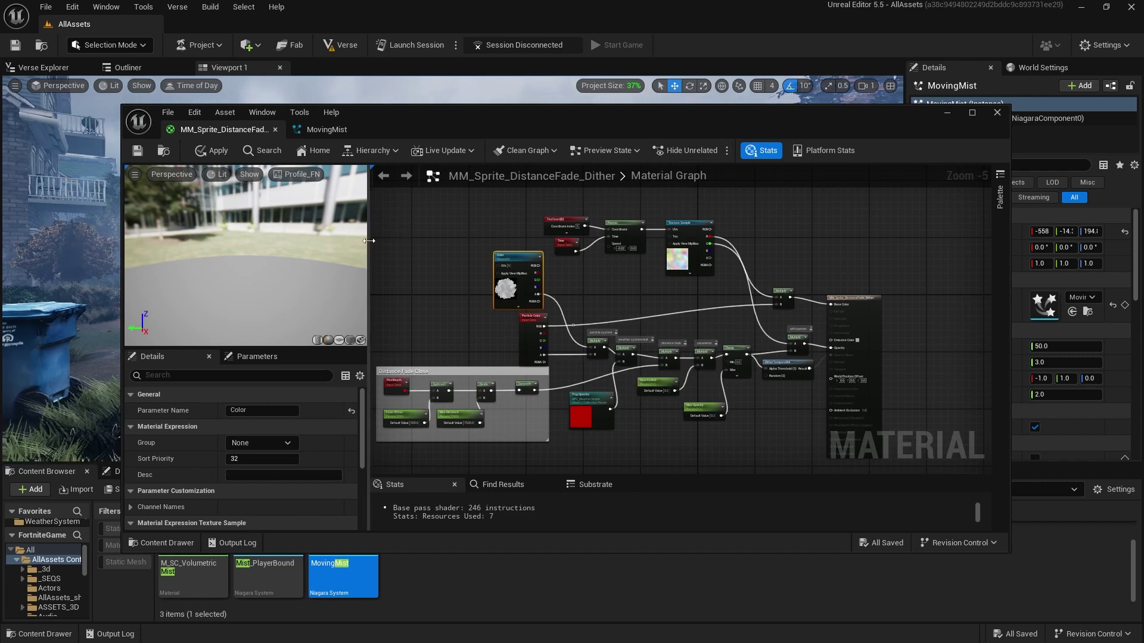
left_click_drag(370, 245, 309, 244)
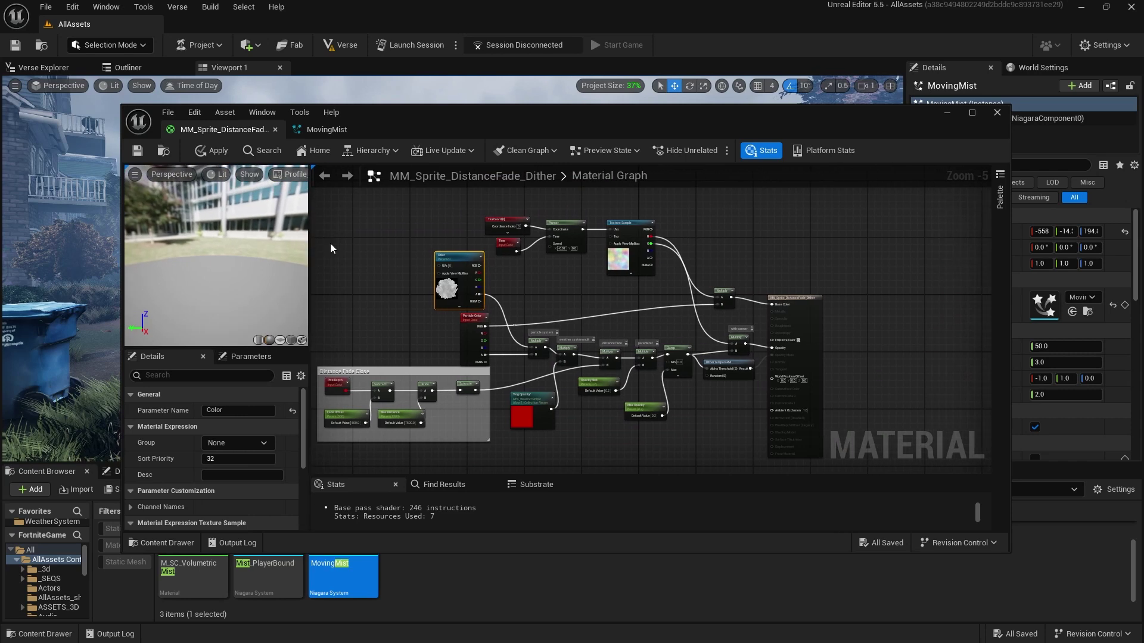
Step: Open the Texture Sample's T_SC_CloudMap texture, view its red, green, blue and alpha channels individually, and return to the material graph
scroll(544, 249, "up", 2)
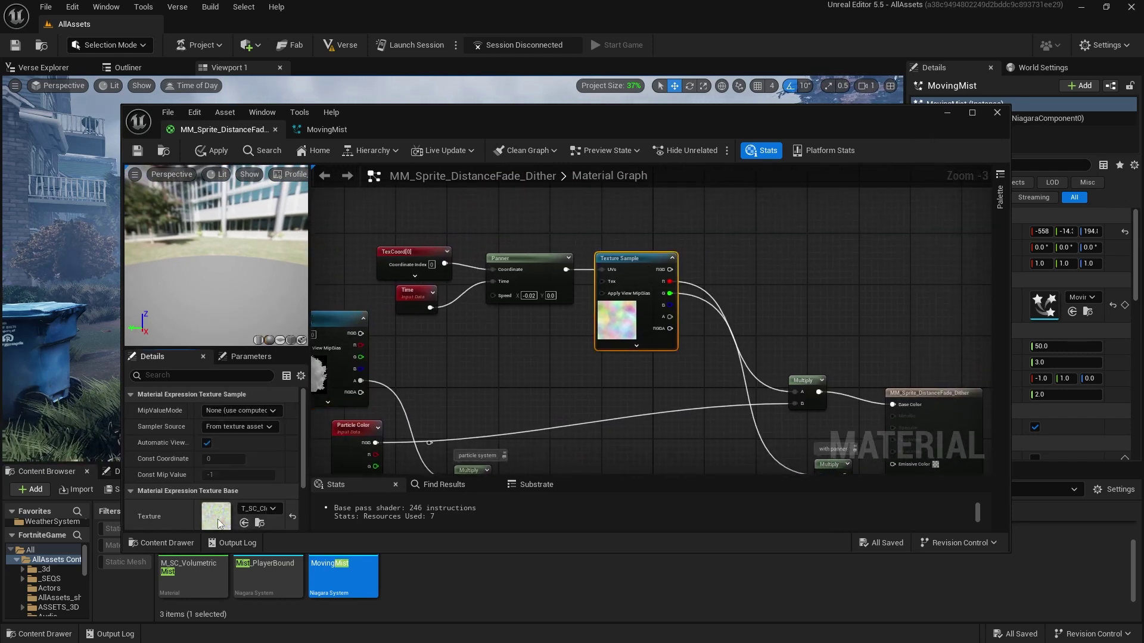
double_click(648, 271)
left_click(380, 152)
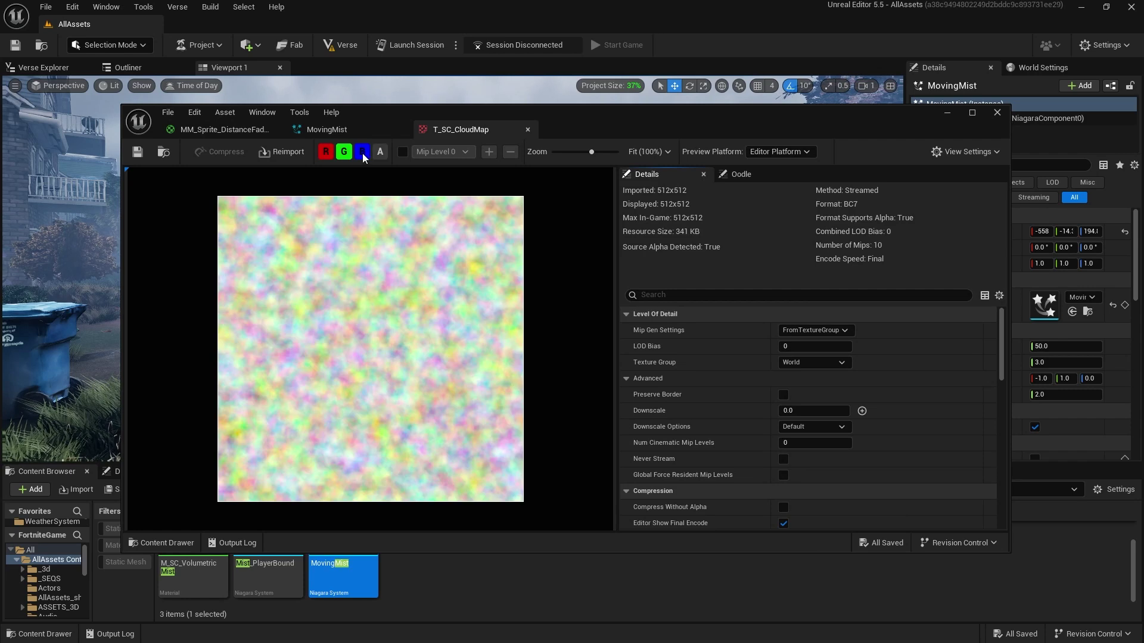
left_click(362, 153)
left_click(344, 153)
left_click(329, 154)
left_click(326, 152)
left_click(326, 153)
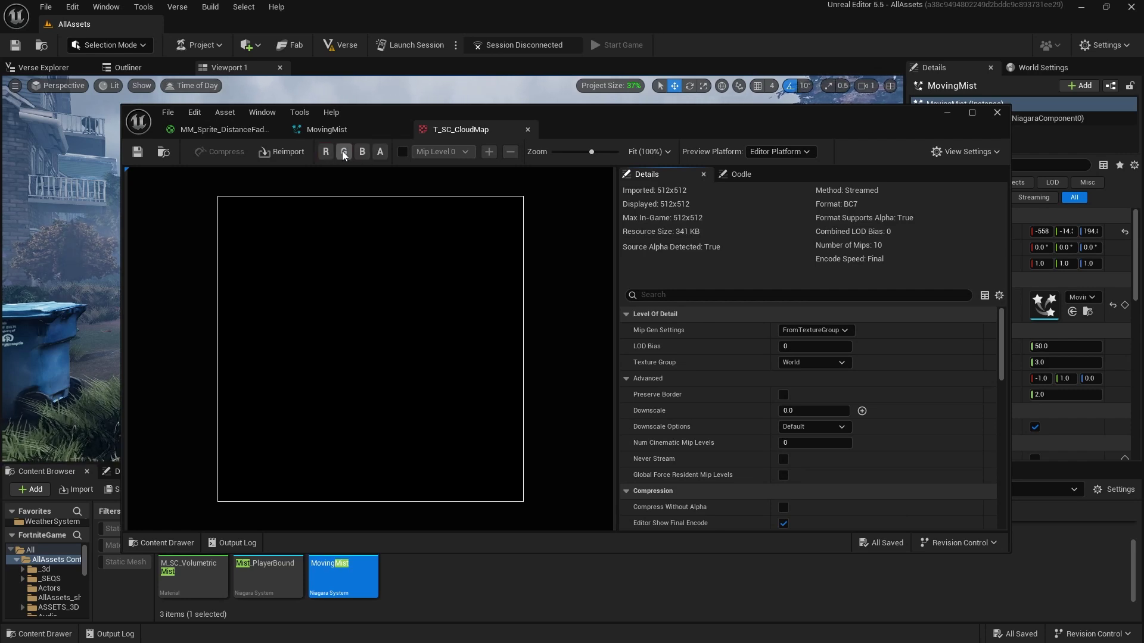
left_click(343, 153)
left_click(343, 152)
left_click(362, 153)
left_click(362, 152)
left_click(380, 152)
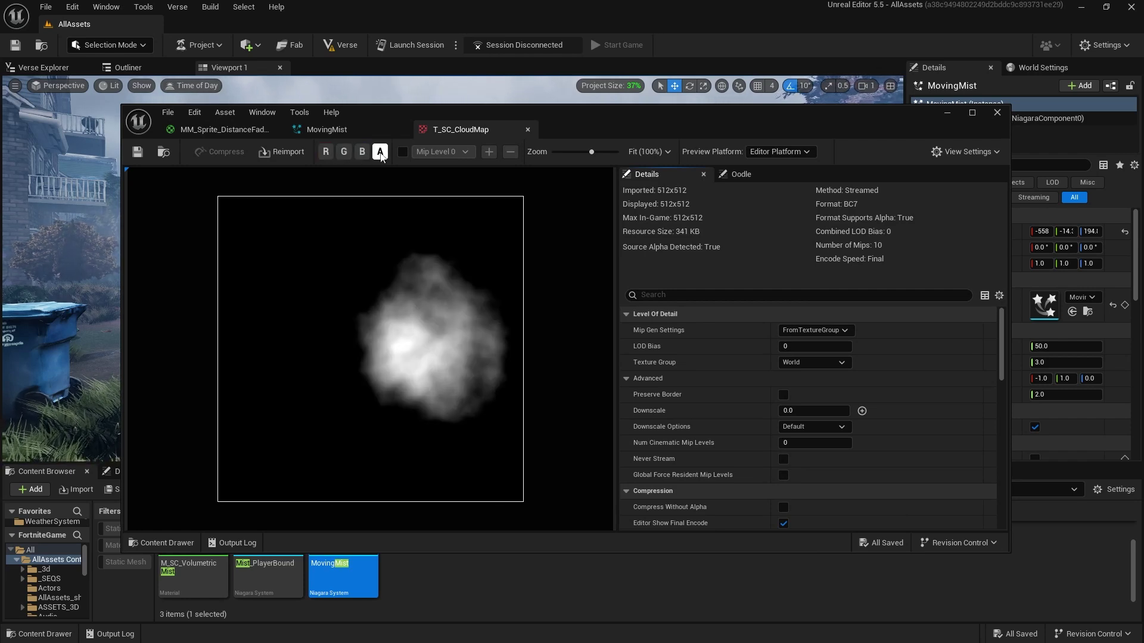
left_click(380, 153)
left_click(363, 153)
left_click(344, 152)
left_click(326, 152)
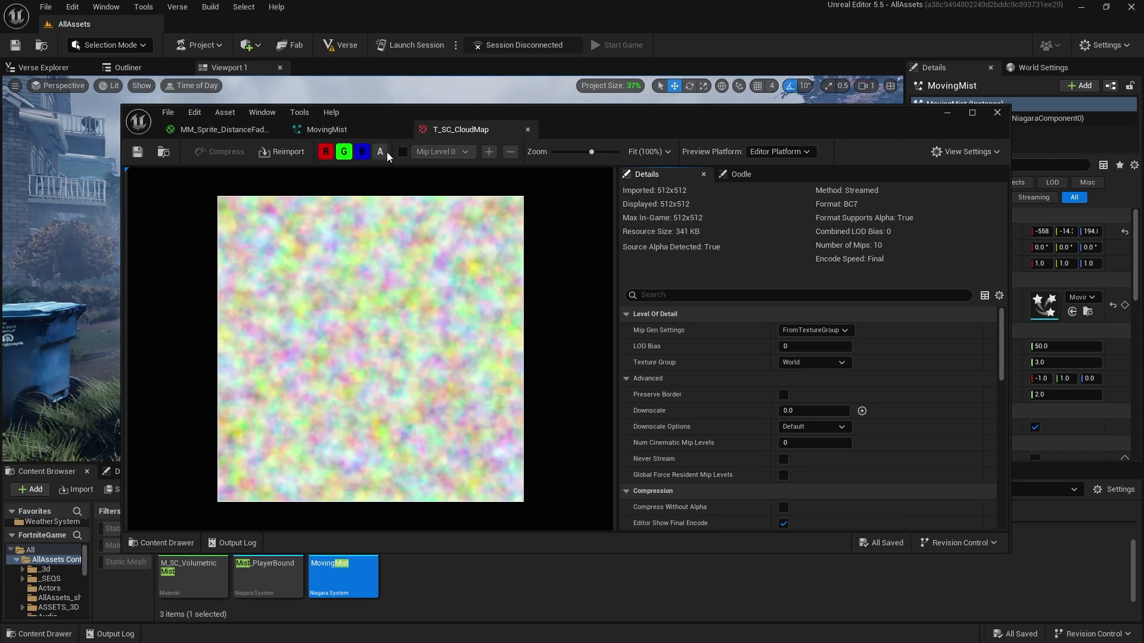
left_click(527, 129)
left_click(225, 130)
Step: Trace how Particle Color and the panned Texture Sample feed the Multiply nodes into Base Color and Opacity
right_click_drag(524, 230, 456, 230)
right_click_drag(707, 412, 885, 308)
left_click(475, 335)
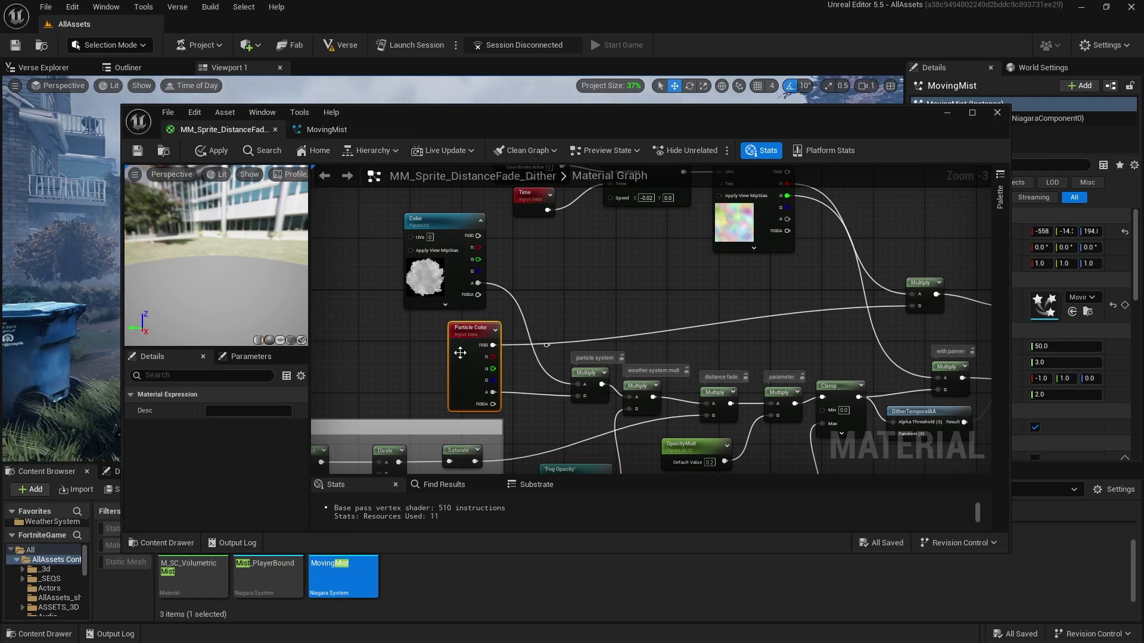
right_click_drag(806, 288, 631, 302)
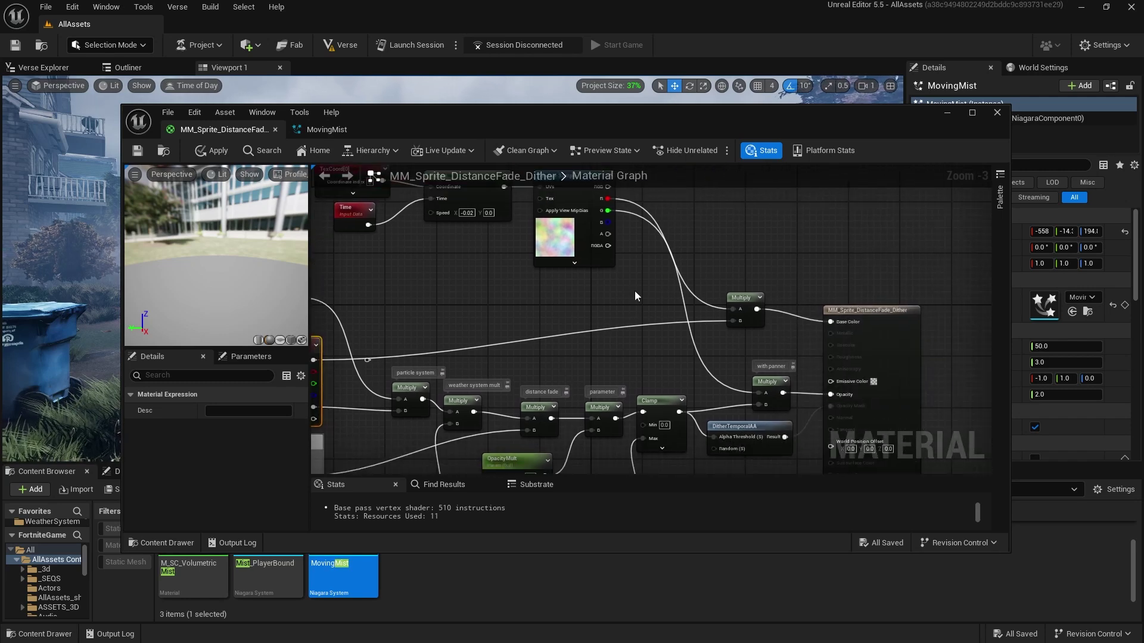
right_click_drag(734, 331, 758, 287)
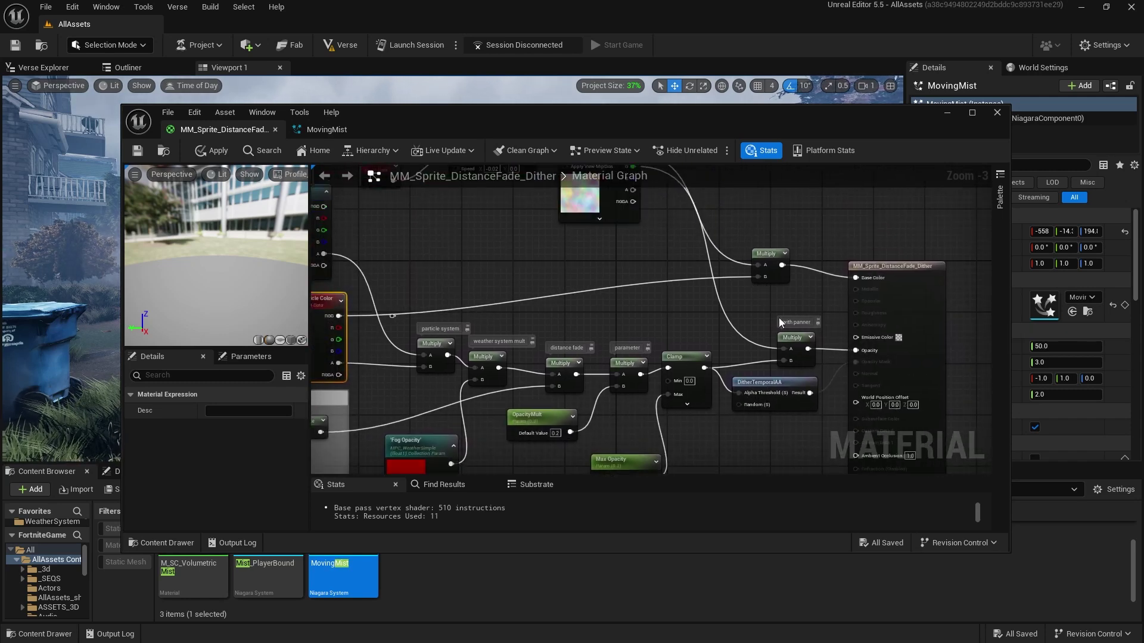
right_click_drag(624, 199, 629, 307)
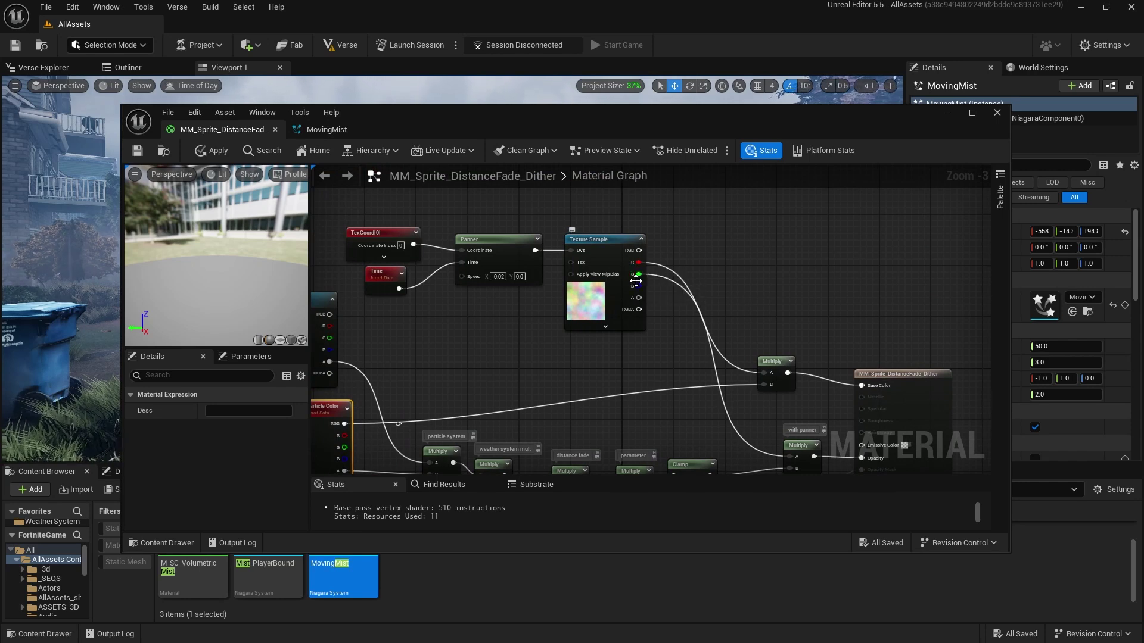
right_click_drag(638, 280, 613, 232)
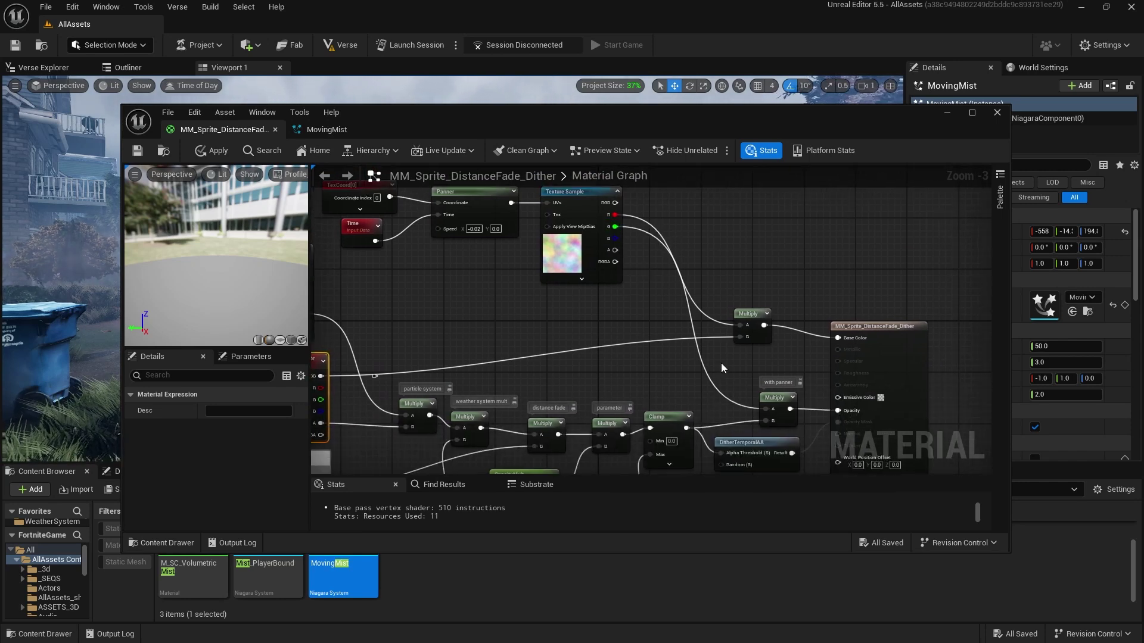
Step: Examine the Color texture parameter and the "particle system" Multiply node that combines its alpha with the Particle Color alpha
right_click_drag(690, 382, 823, 348)
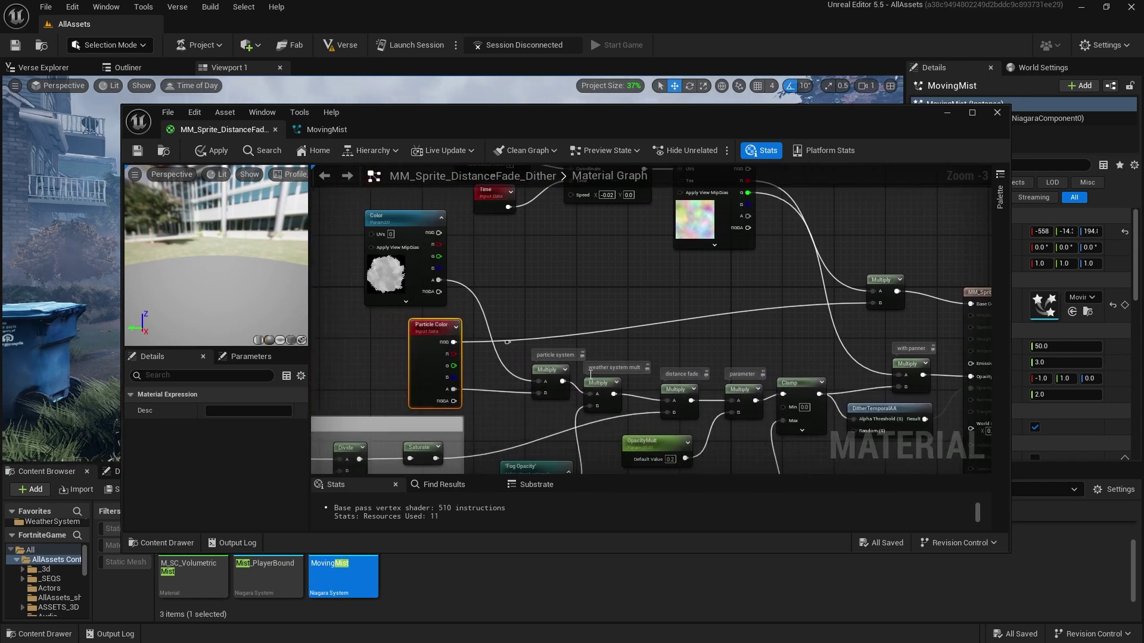
right_click_drag(584, 292, 638, 330)
left_click(442, 318)
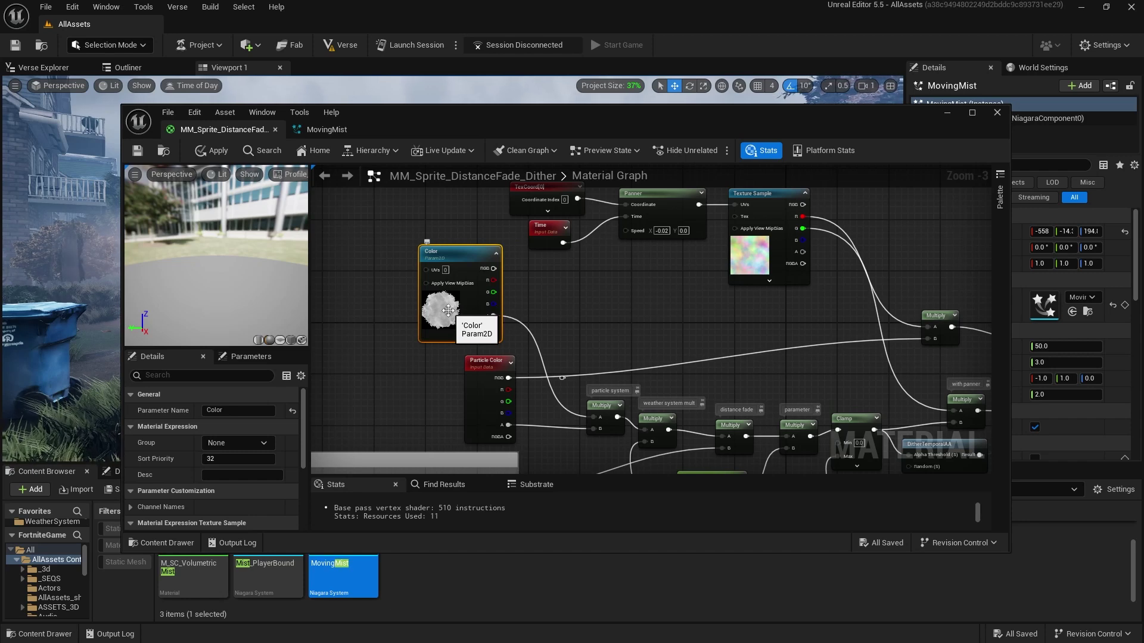
scroll(450, 307, "up", 1)
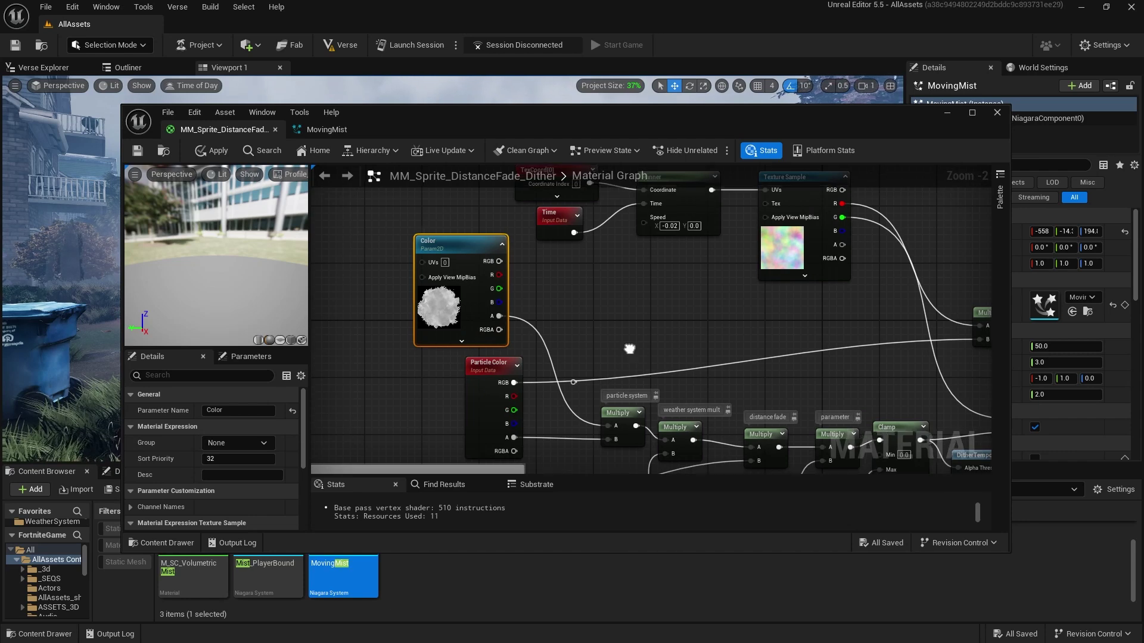
right_click_drag(626, 350, 565, 306)
left_click(546, 344)
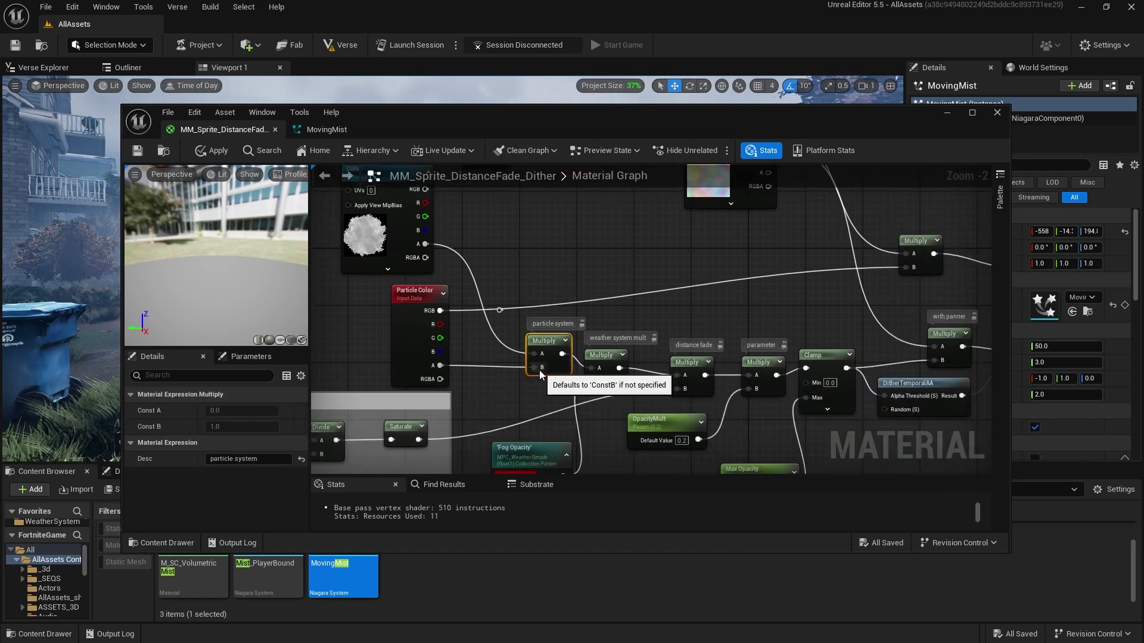
Step: Review the Scale Alpha curve in the Scale Color module of MovingMist's BlowingParticles emitter
left_click(357, 130)
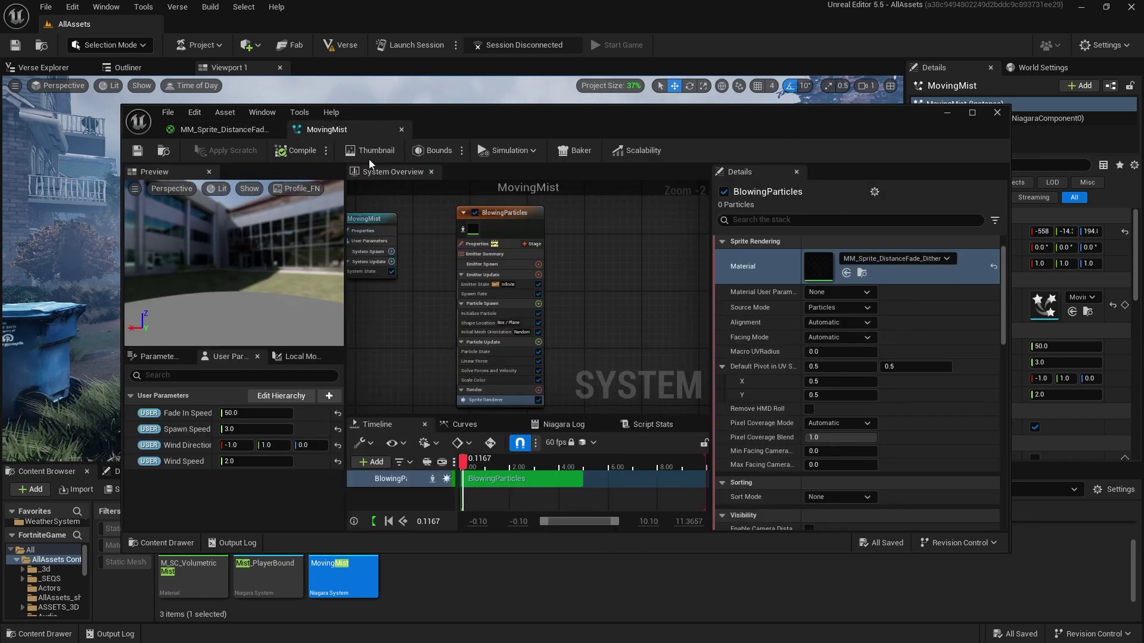
left_click(492, 381)
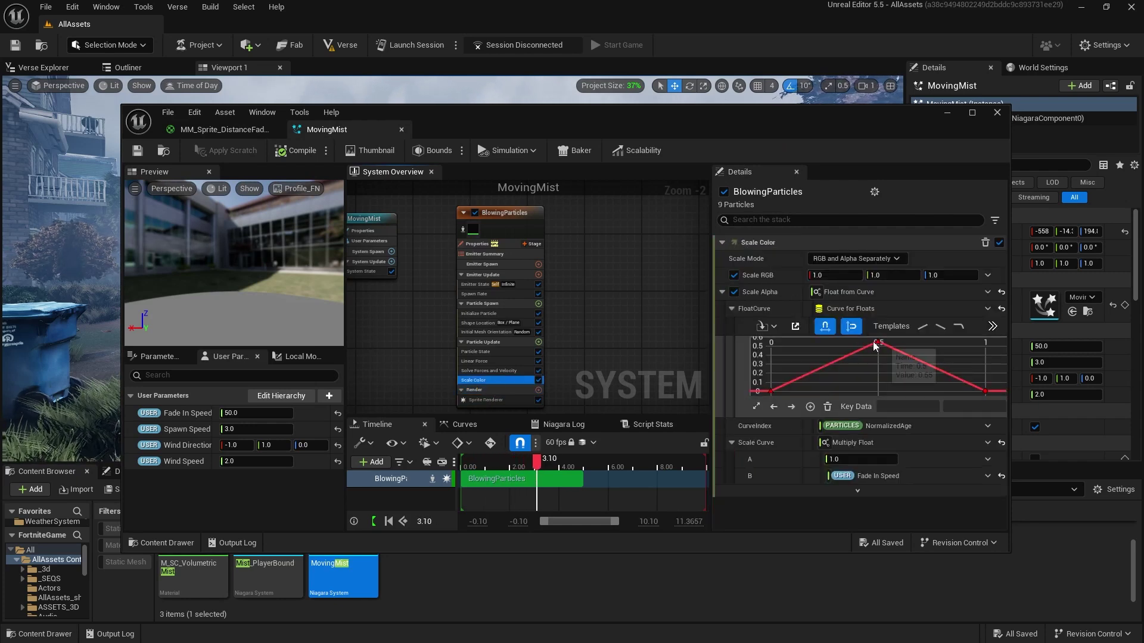
Step: Return to the sprite material graph and examine the "weather system mult" Multiply node and its Fog Opacity collection parameter
left_click(197, 131)
right_click_drag(588, 266, 615, 200)
left_click(628, 292)
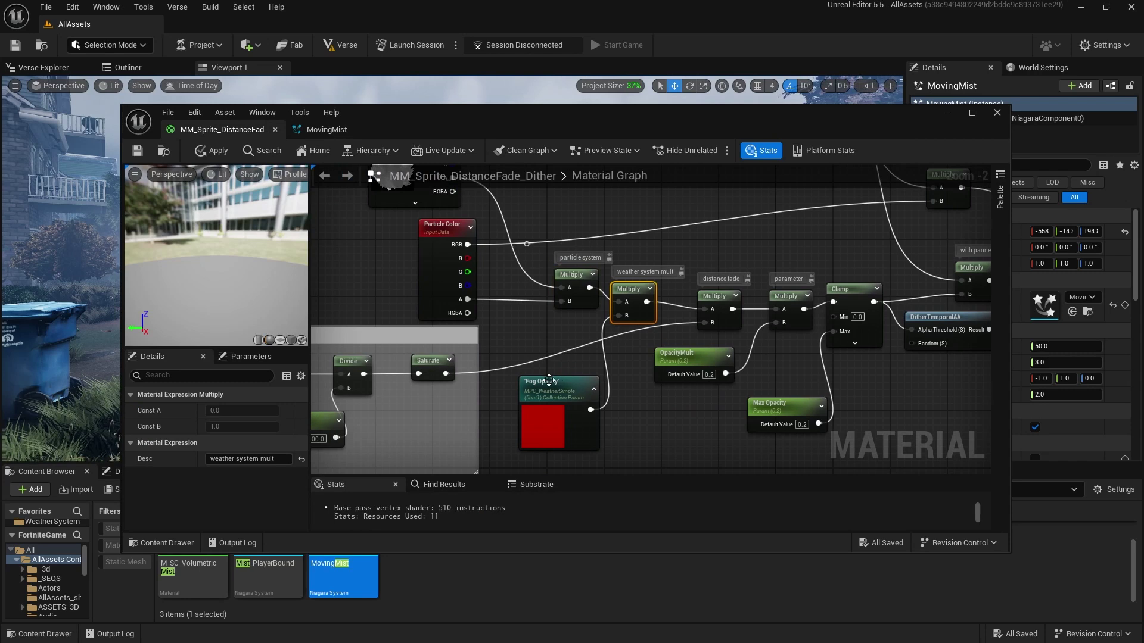
left_click_drag(556, 394, 547, 393)
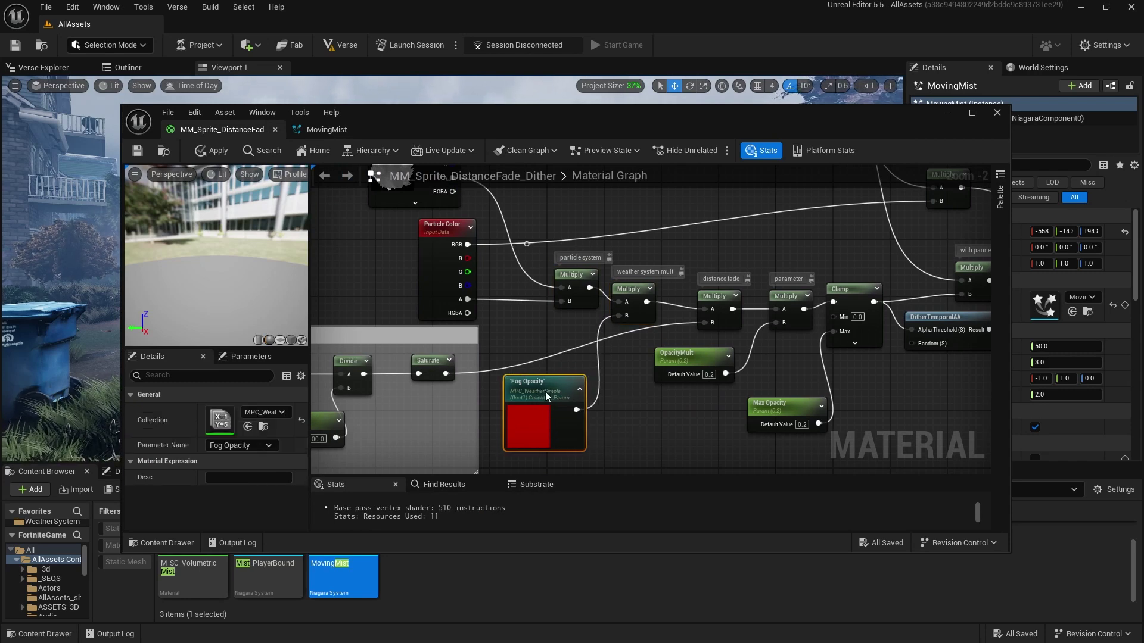
Step: Demonstrate adding a CollectionParameter node beside the Fog Opacity node, and delete it again
right_click(666, 430)
type("collection")
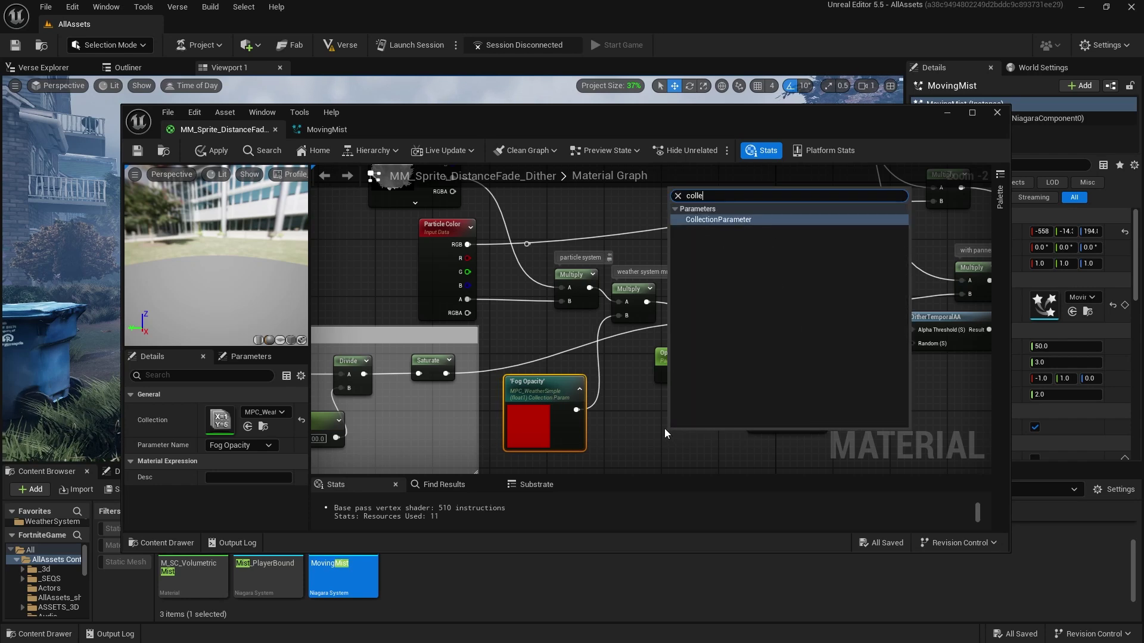
key("Return")
left_click_drag(691, 436, 637, 398)
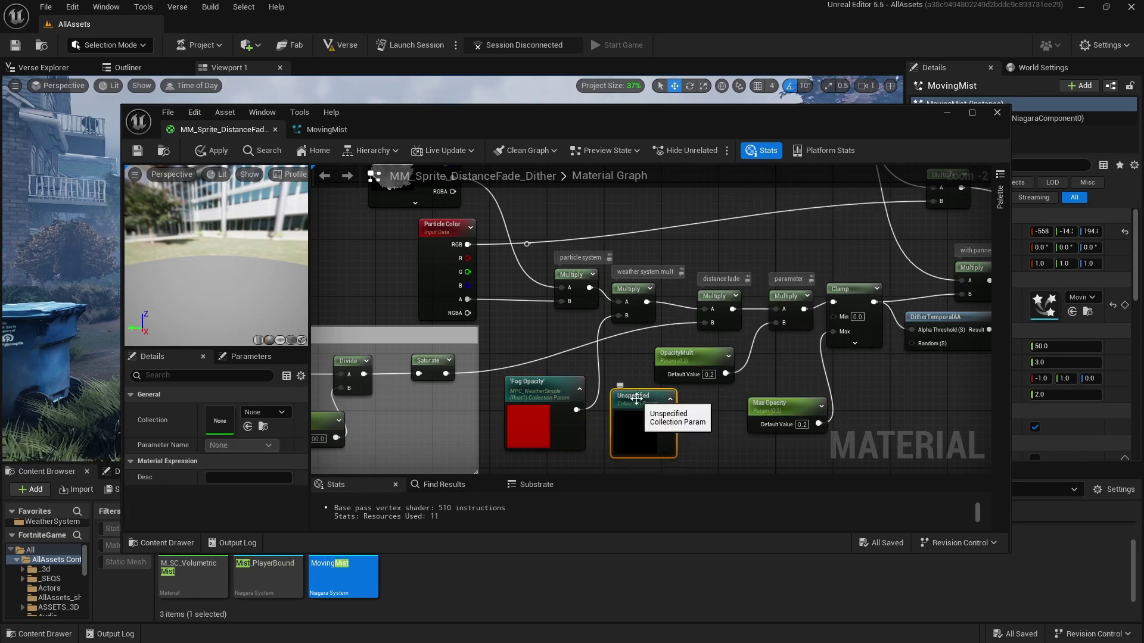
key("Delete")
Step: Open Fog Opacity's MPC_WeatherSimple collection to view its scalar parameters, close it and return to the material graph
left_click(544, 398)
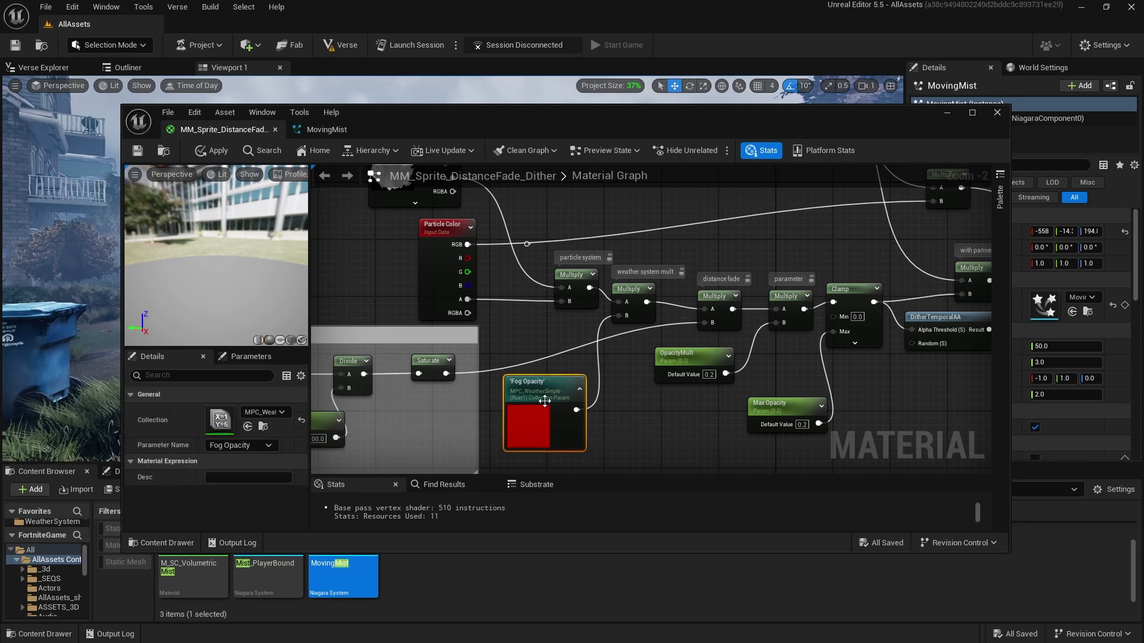
double_click(221, 419)
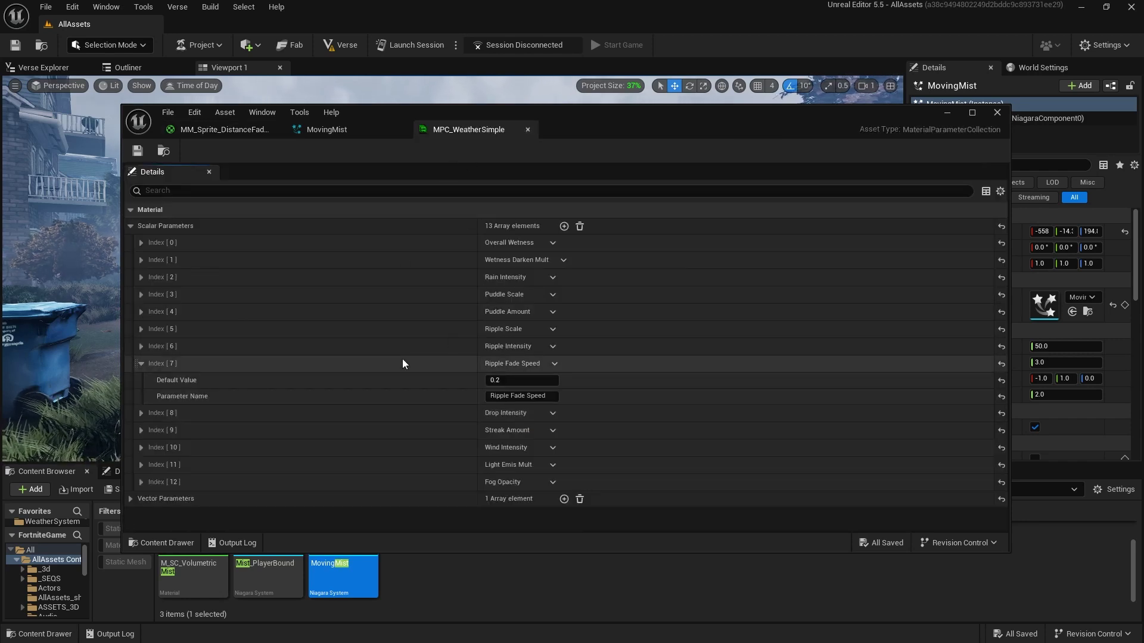
left_click(527, 129)
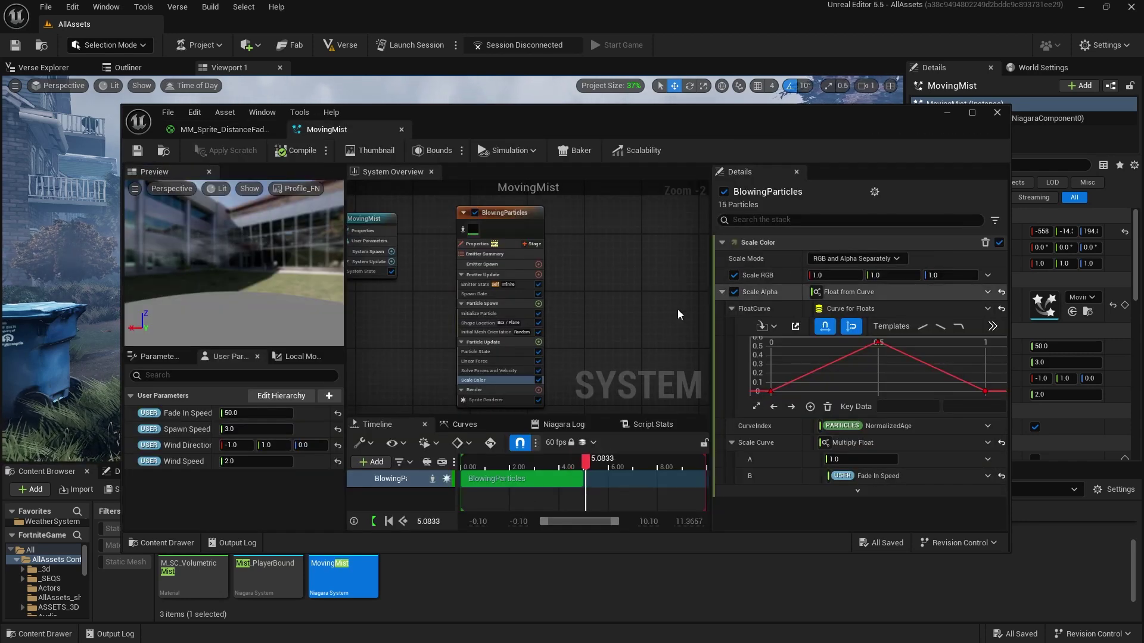
left_click(225, 129)
right_click_drag(544, 296, 641, 335)
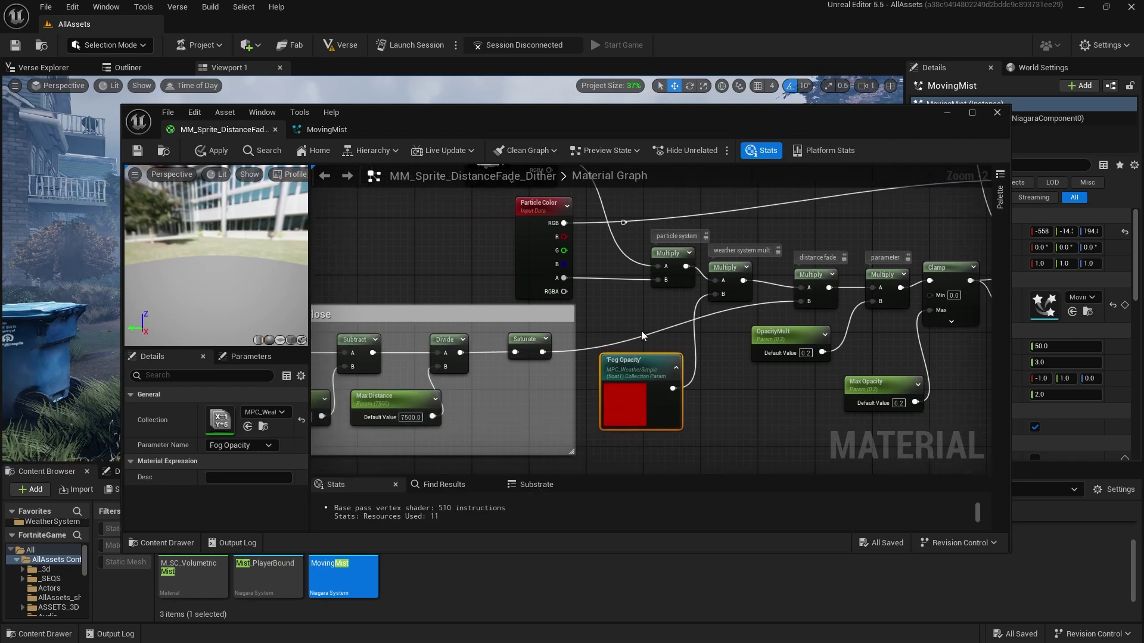
Step: Show the Fog Opacity track under MPC_WeatherSimple in the WeatherFullLoop sequence and scrub the playhead to about frame 627
left_click(946, 117)
left_click(229, 471)
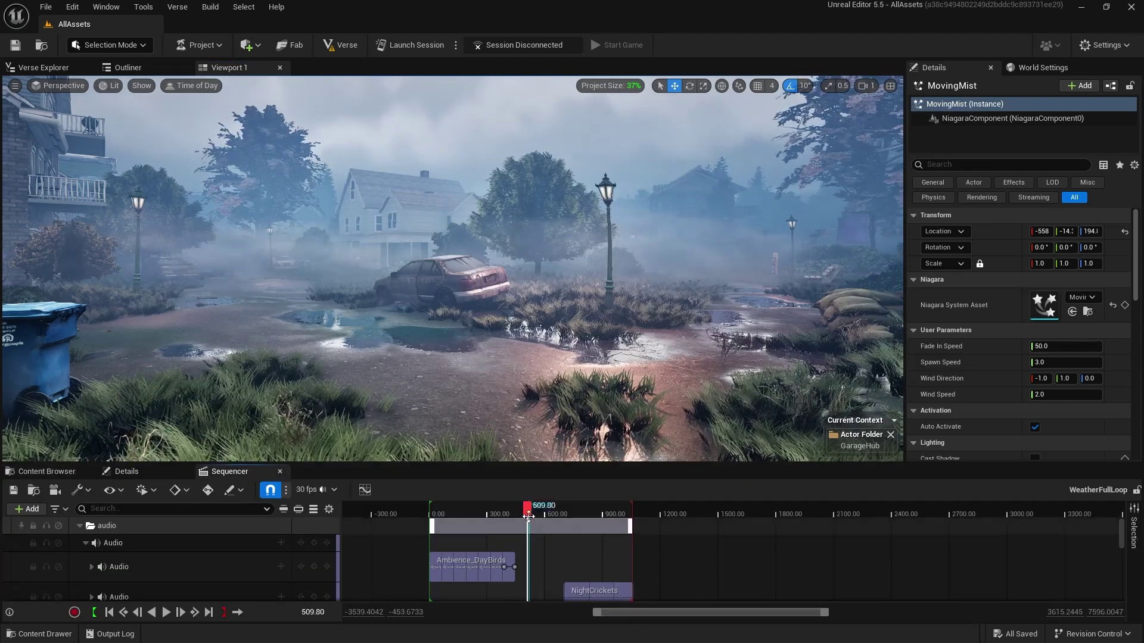
scroll(131, 564, "down", 2)
scroll(131, 564, "down", 3)
left_click(127, 533)
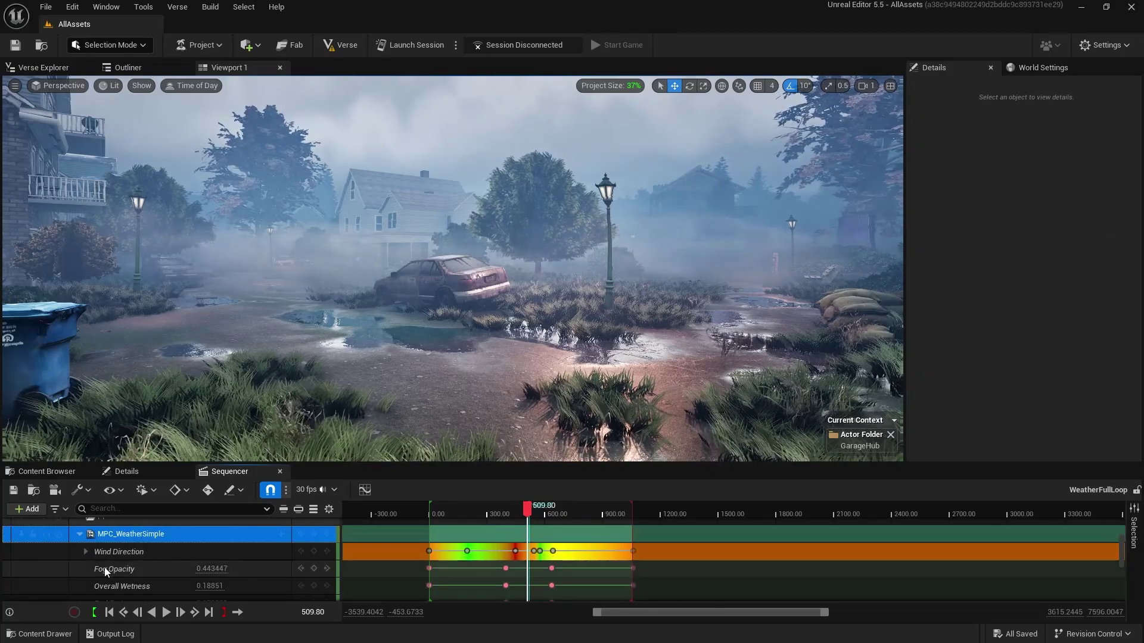
mouse_move(527, 507)
left_mouse_down()
mouse_move(558, 509)
mouse_move(499, 511)
mouse_move(549, 508)
left_mouse_up()
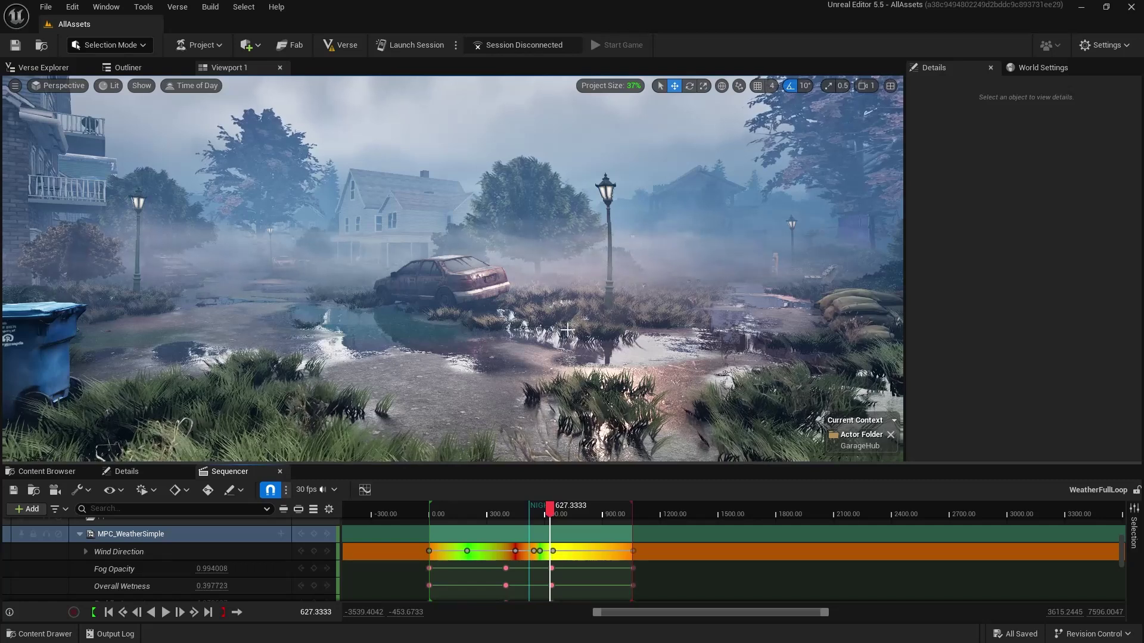
Step: Return to the material graph and examine the Distance Fade Close group with its Fade Offset and Max Distance parameters
key("alt+Tab")
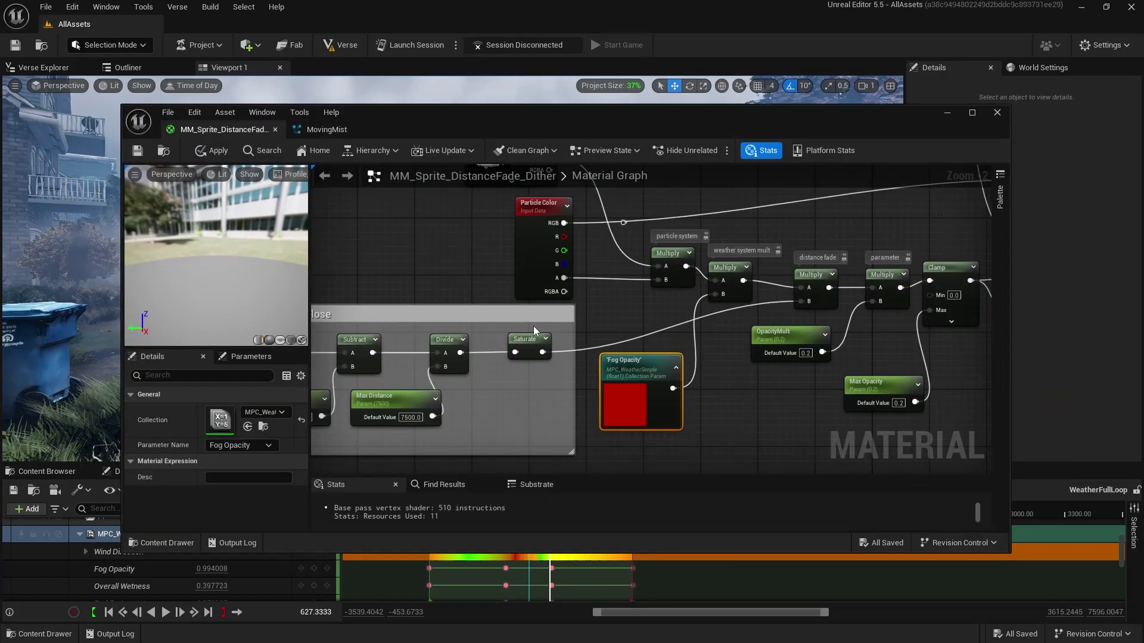
left_click(444, 262)
right_click_drag(689, 287, 565, 306)
right_click_drag(498, 330, 584, 353)
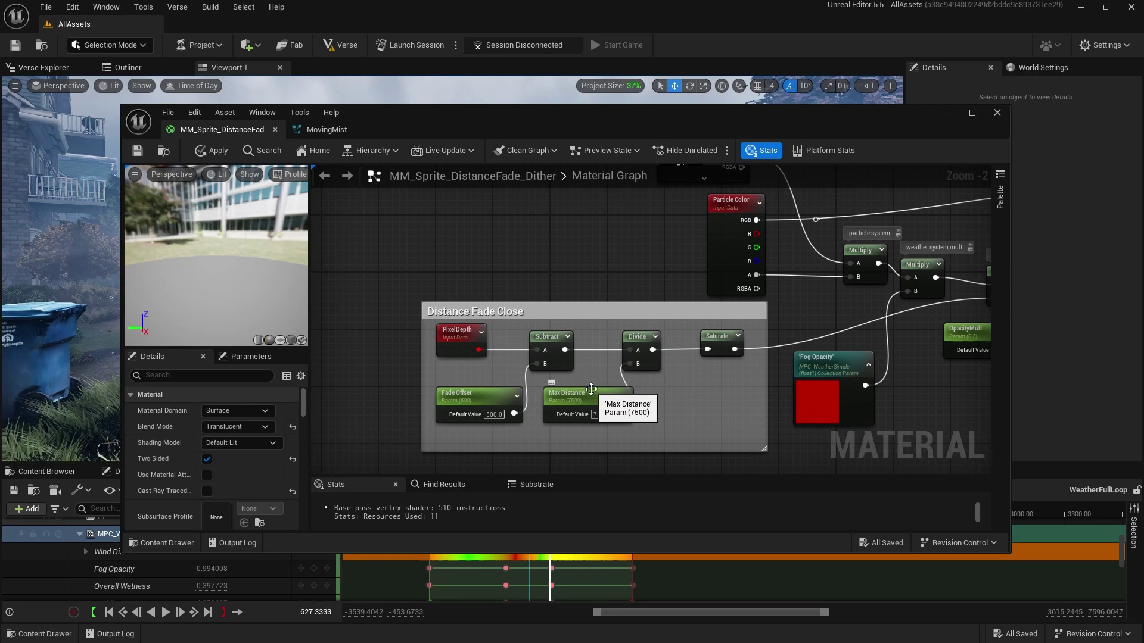
right_click_drag(454, 401, 528, 370)
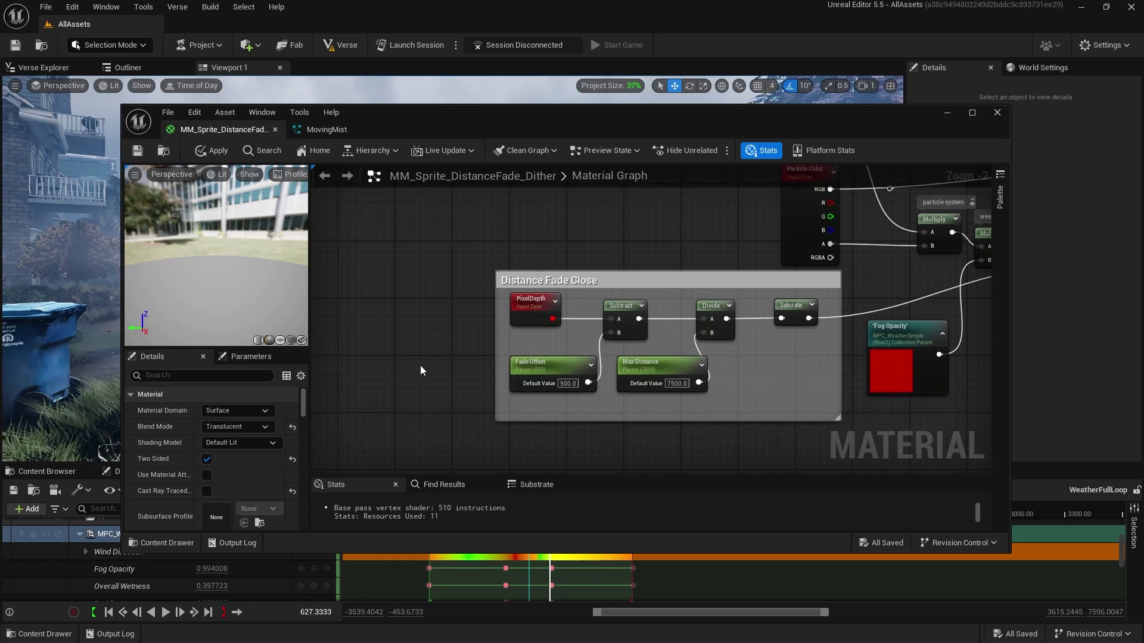
Step: Demonstrate converting a new Constant node into a parameter, view it among the material's parameters, and delete the node
key("1")
left_click(405, 360)
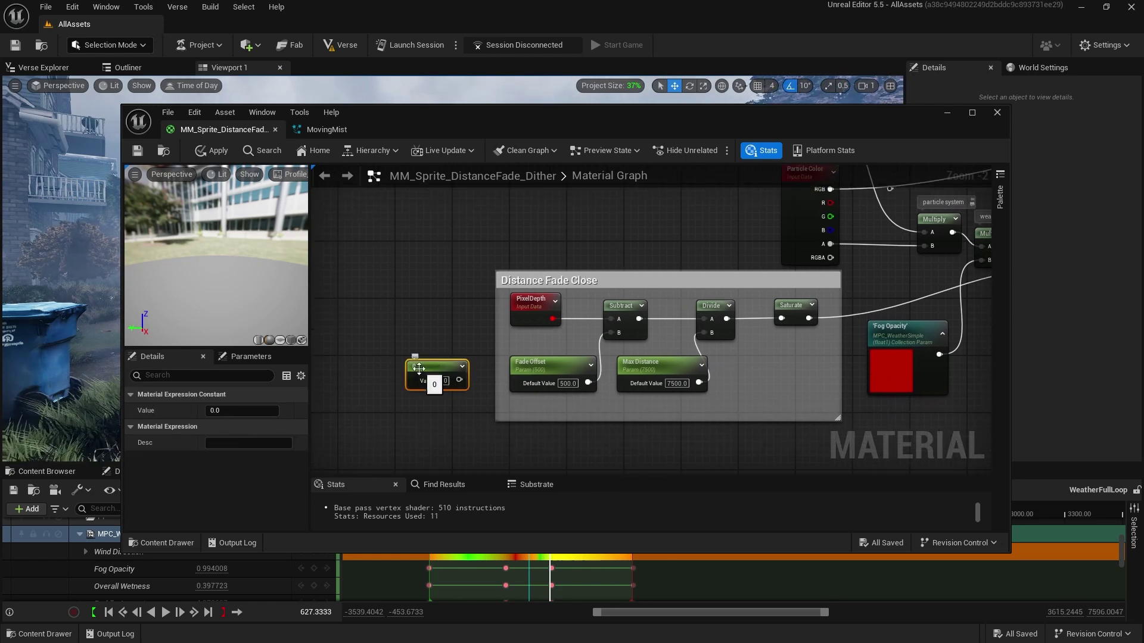
mouse_move(425, 371)
right_mouse_down()
mouse_move(415, 351)
mouse_move(436, 361)
right_mouse_up()
right_click(443, 359)
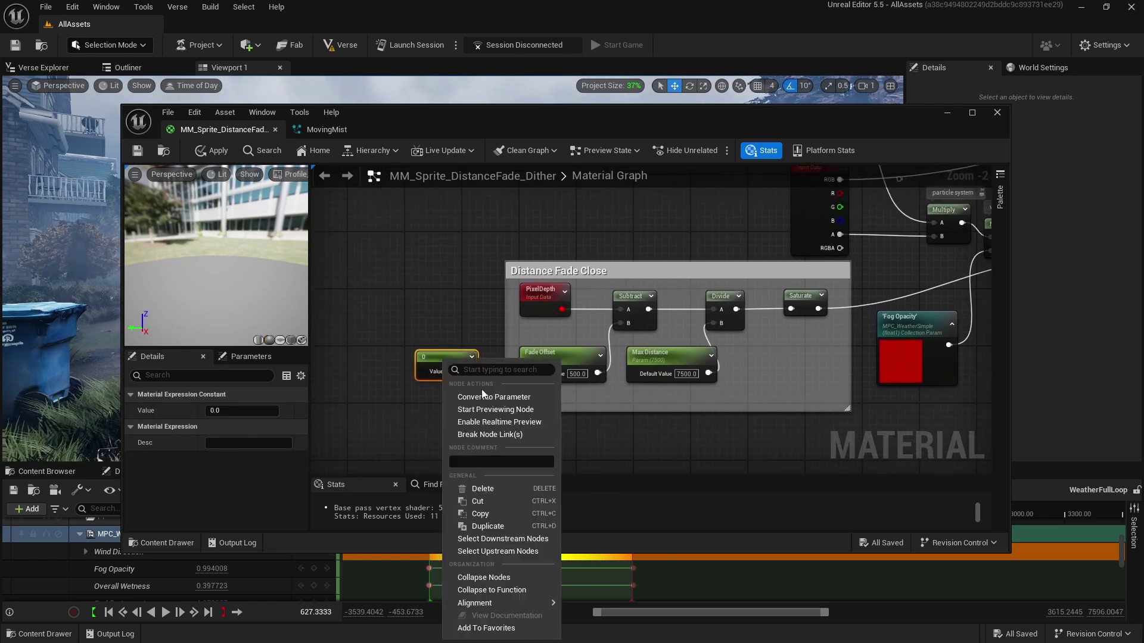
left_click(488, 397)
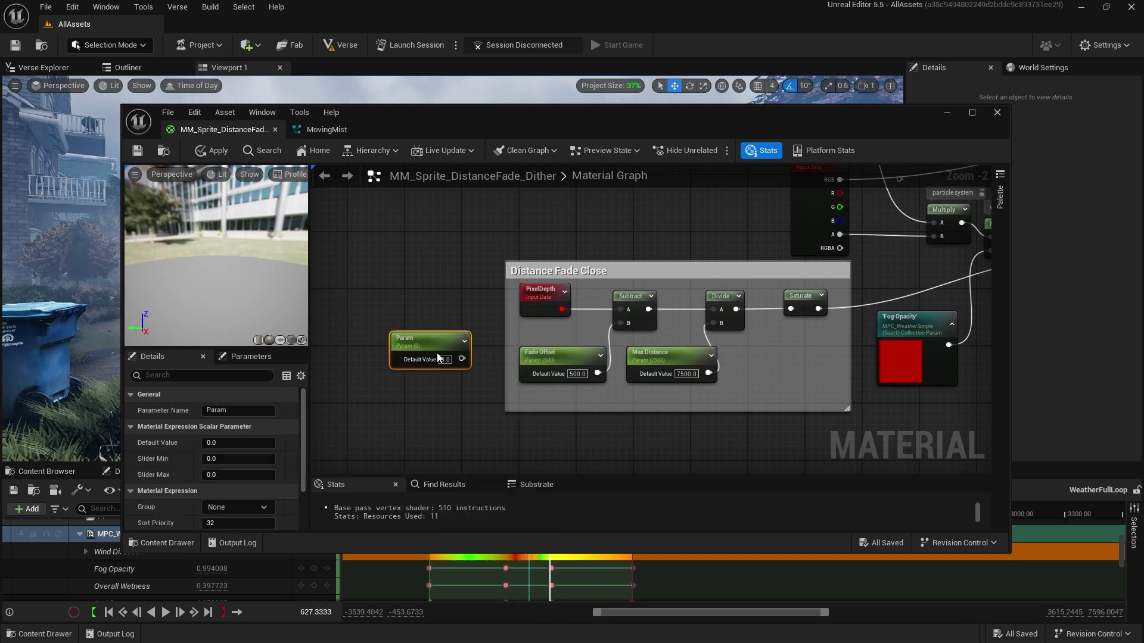
left_click(248, 361)
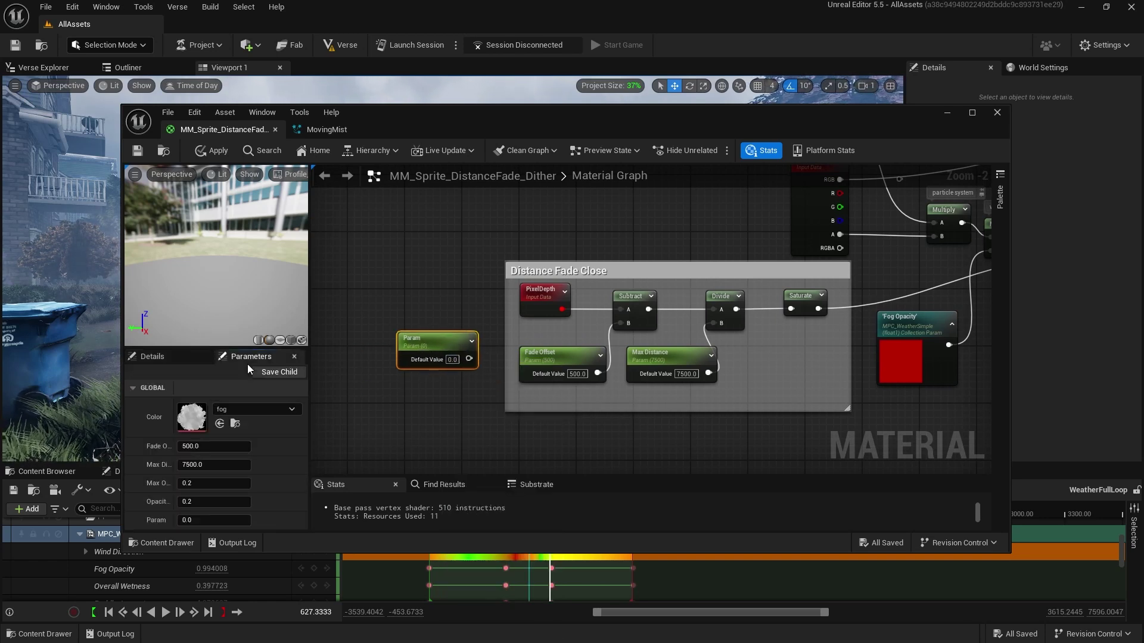
left_click(422, 345)
key("Delete")
right_click_drag(423, 347, 371, 369)
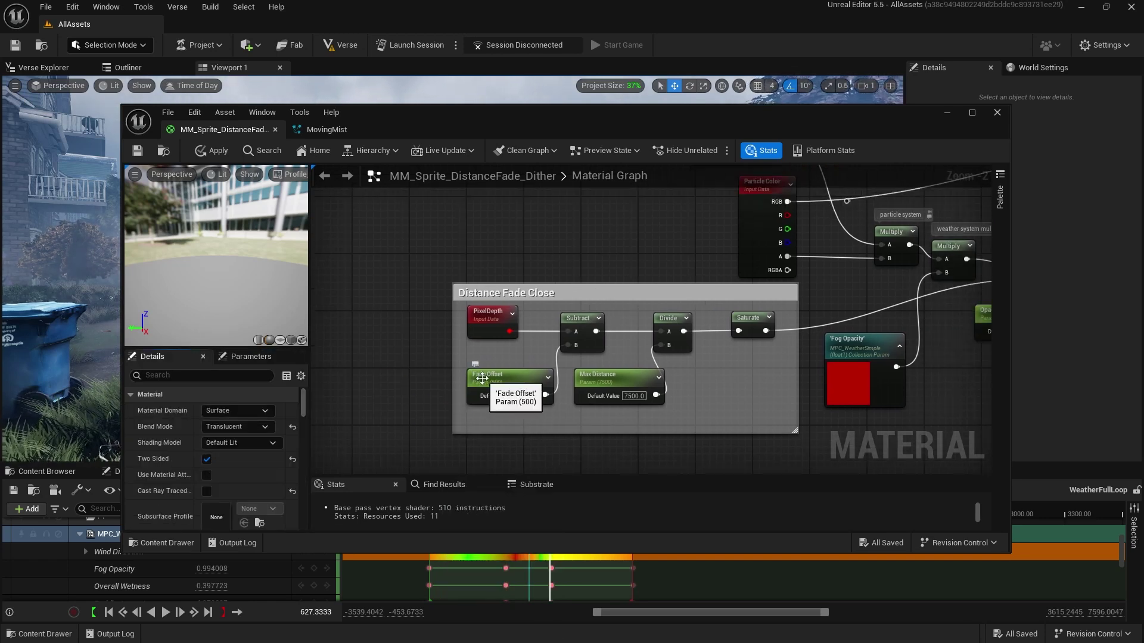
Step: Inspect the PixelDepth and Max Distance nodes, and narrow the material editor window beside the viewport with a widened parameter list
left_click(475, 317)
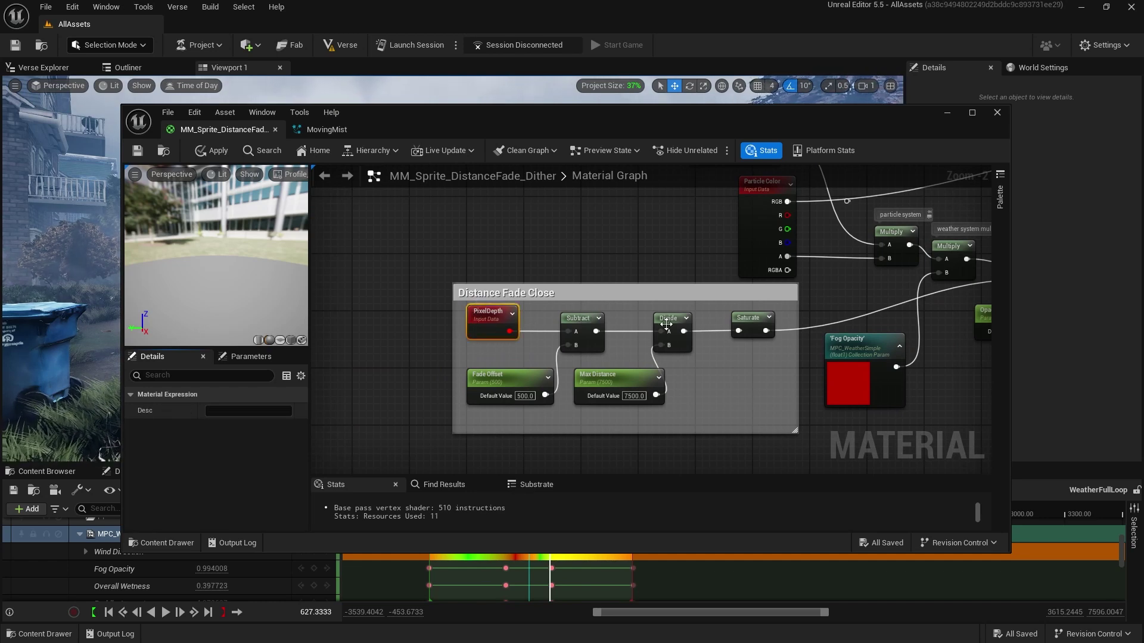
left_click(599, 380)
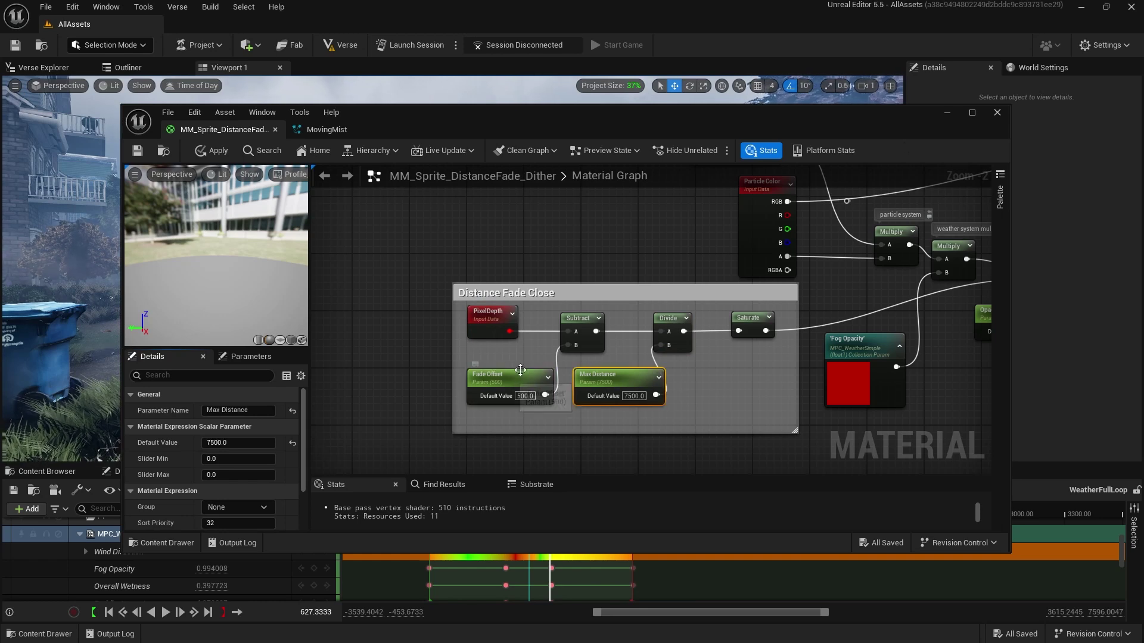
left_click_drag(122, 207, 479, 207)
left_click(553, 357)
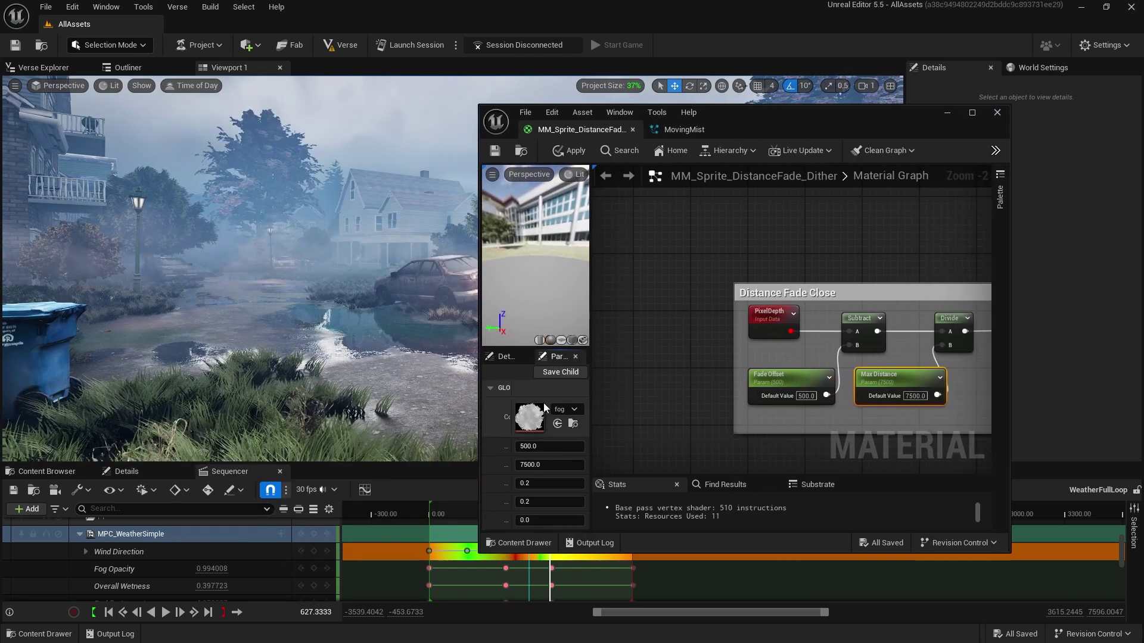
left_click_drag(590, 380, 761, 381)
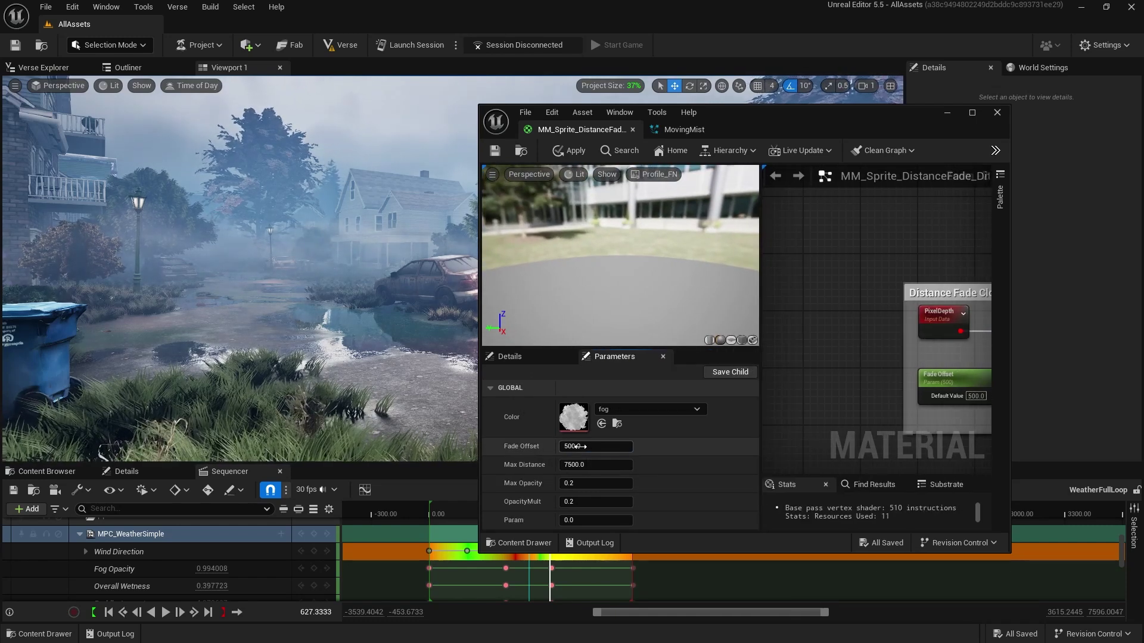
Step: Try Fade Offset values of 200, 100 and 1000 against the viewport mist, and restore it to 500
key("Return")
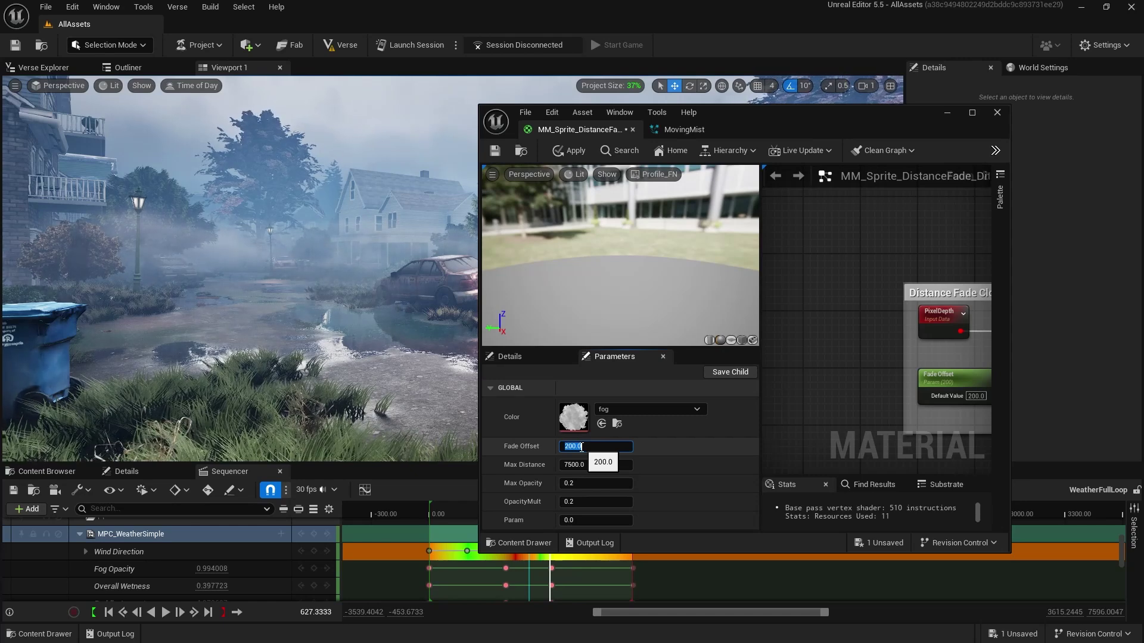
type("100")
key("Return")
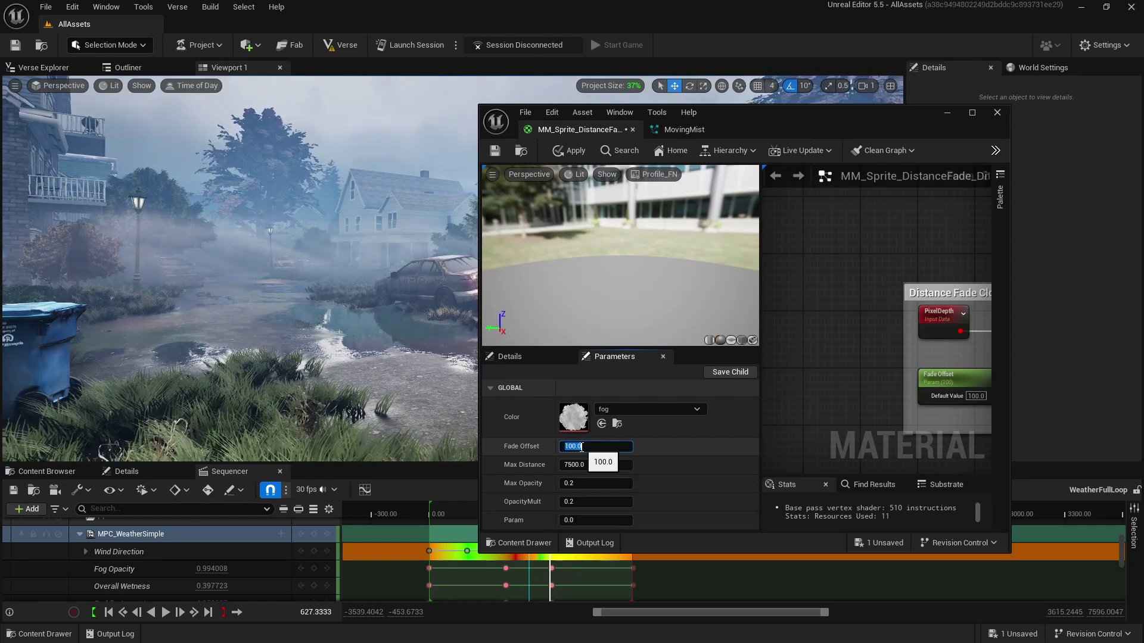
key("Return")
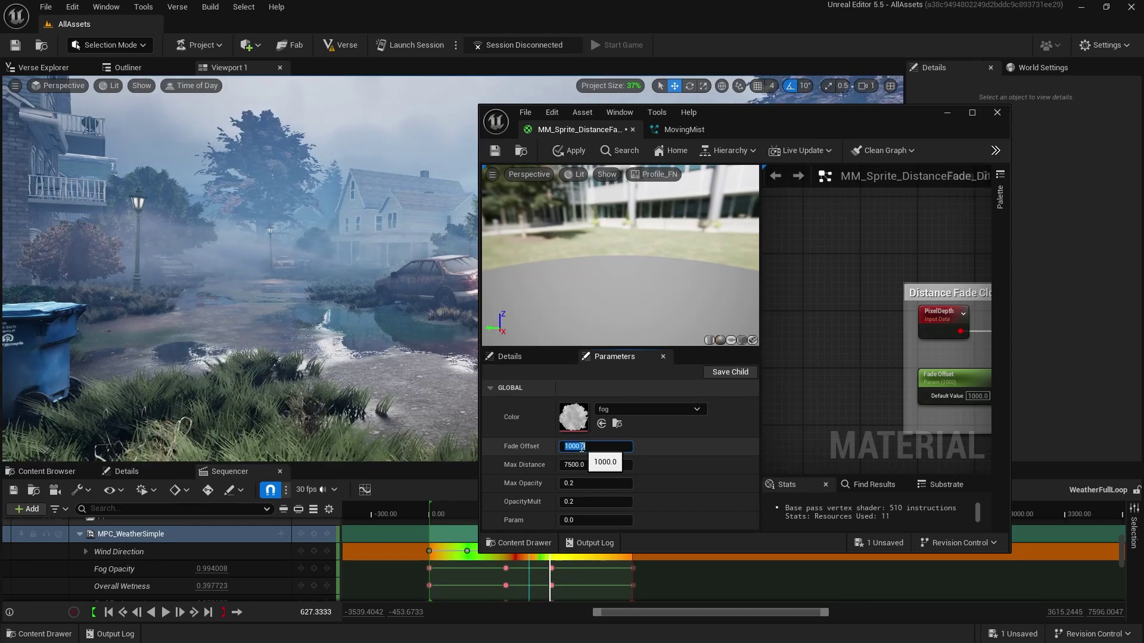
type("500")
key("Return")
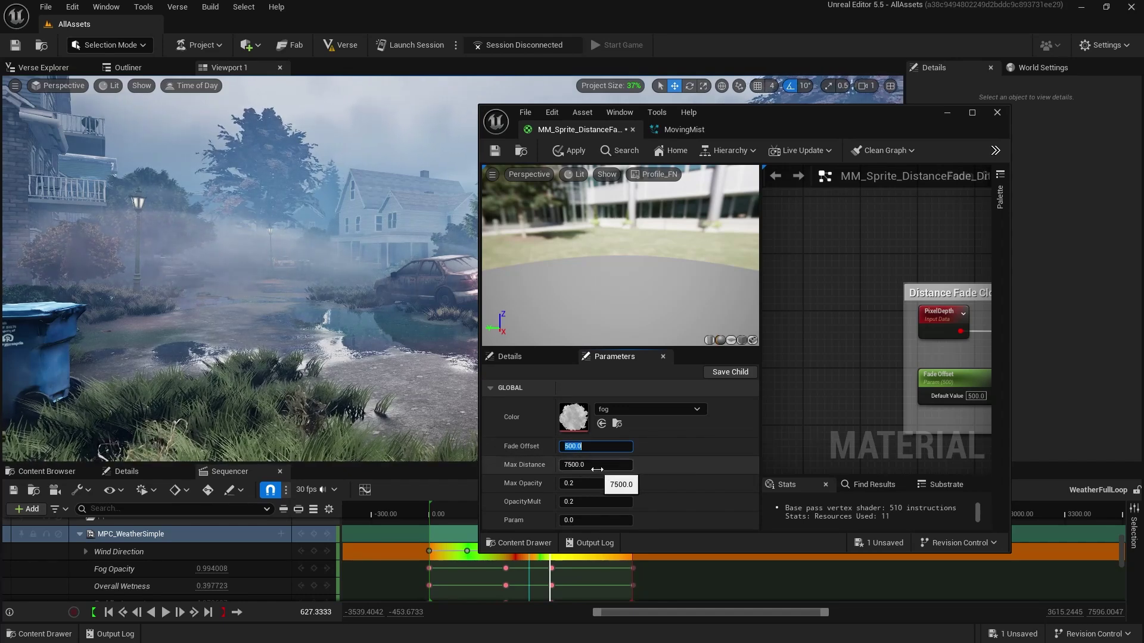
left_click(537, 452)
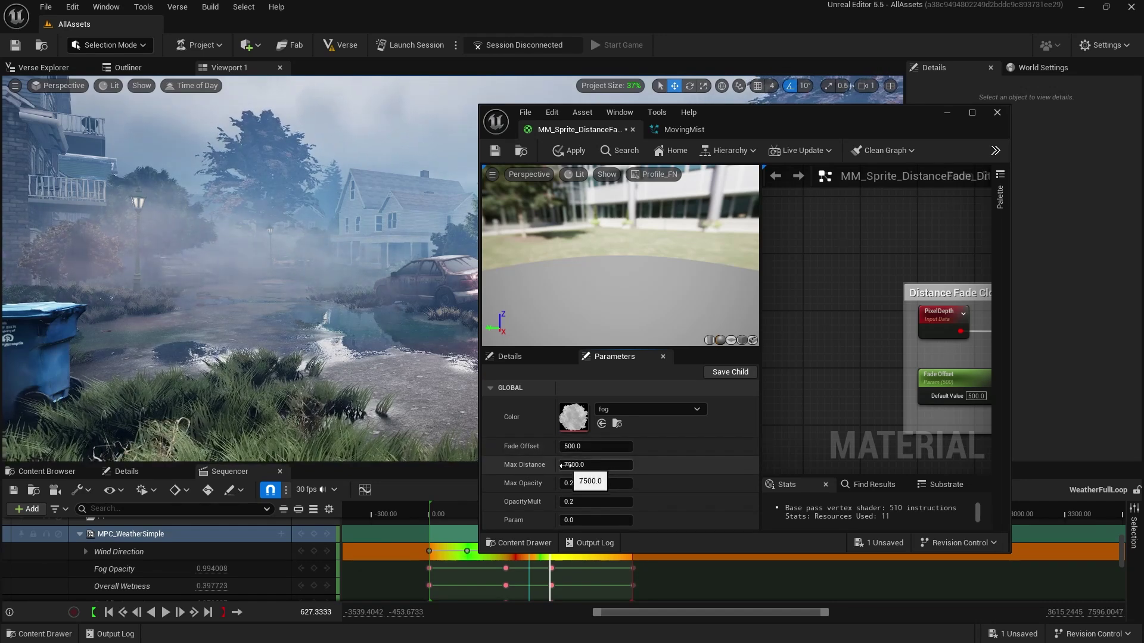
Step: Try Max Distance values of 3000 and 1000 against the viewport mist, and restore it to 7500
left_click(587, 465)
type("3000")
key("Return")
type("1")
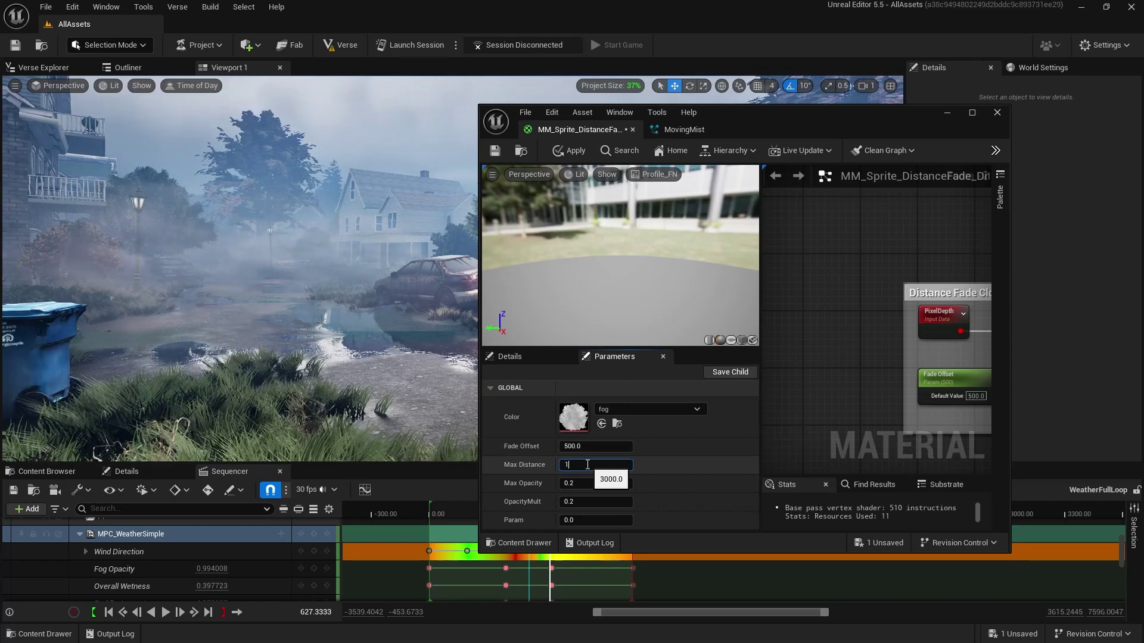
key("Return")
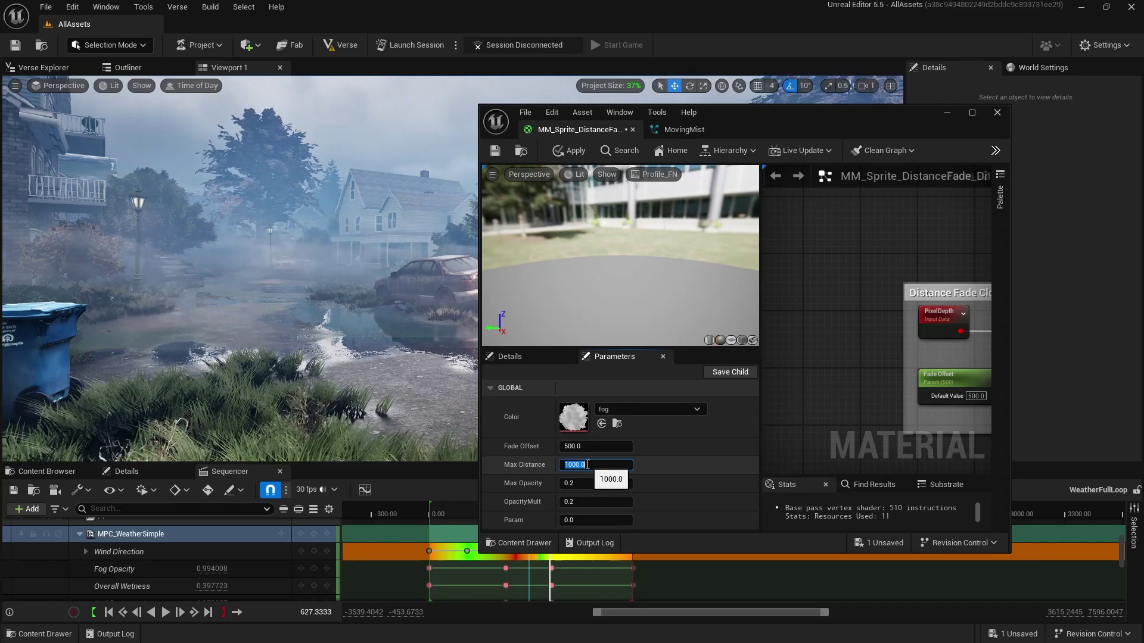
type("00")
key("Return")
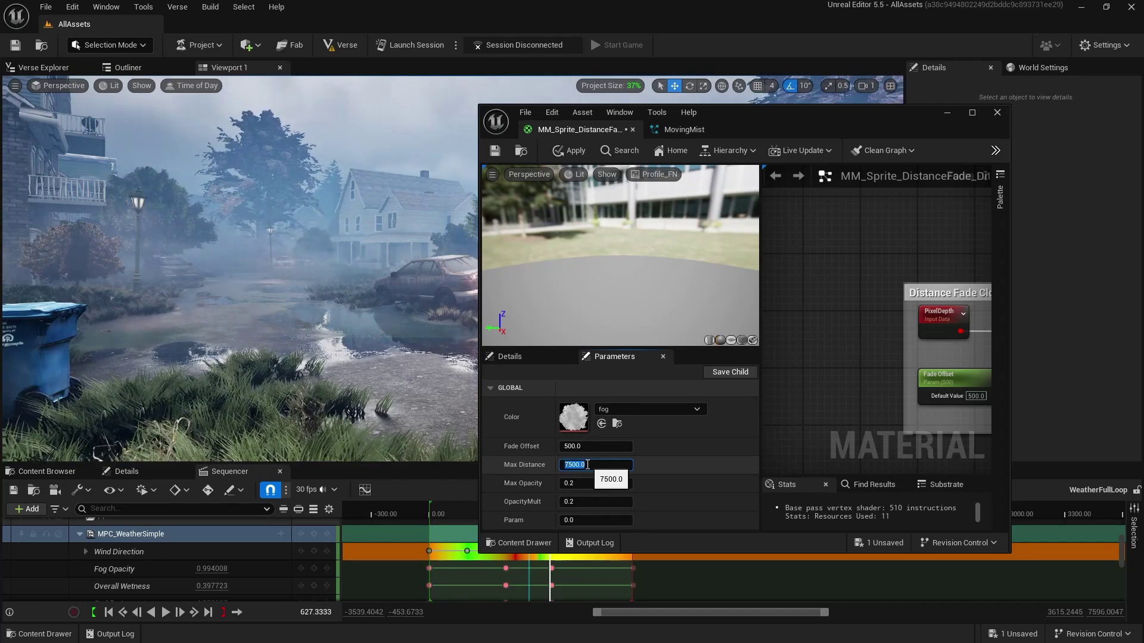
Step: Maximize the material editor window with the Distance Fade Close group in view
right_click_drag(860, 322, 776, 310)
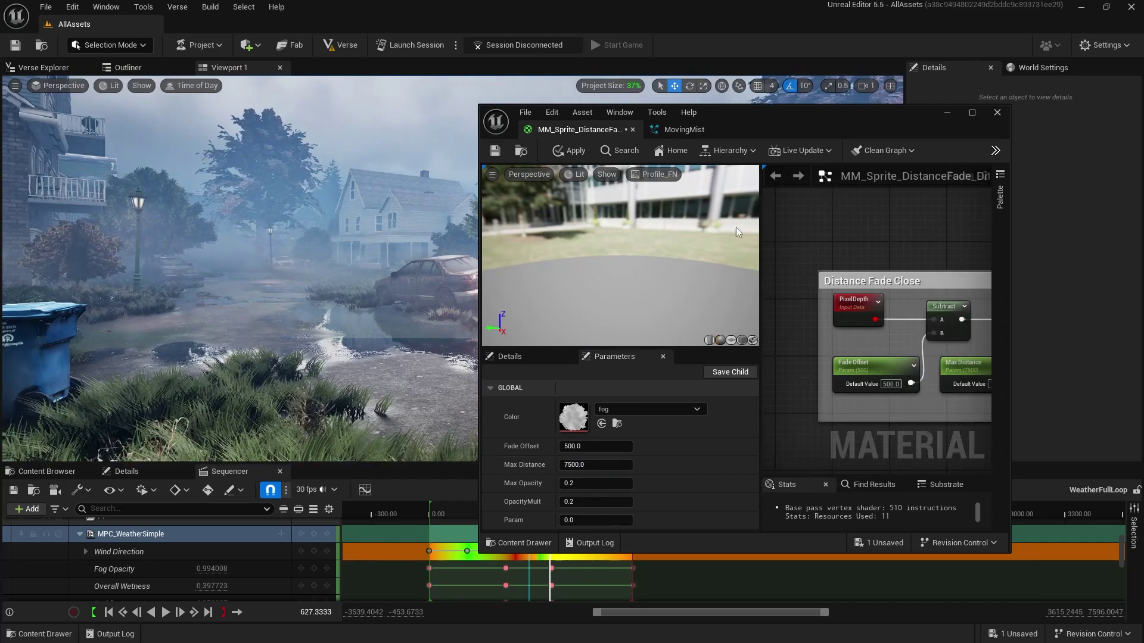
left_click(970, 116)
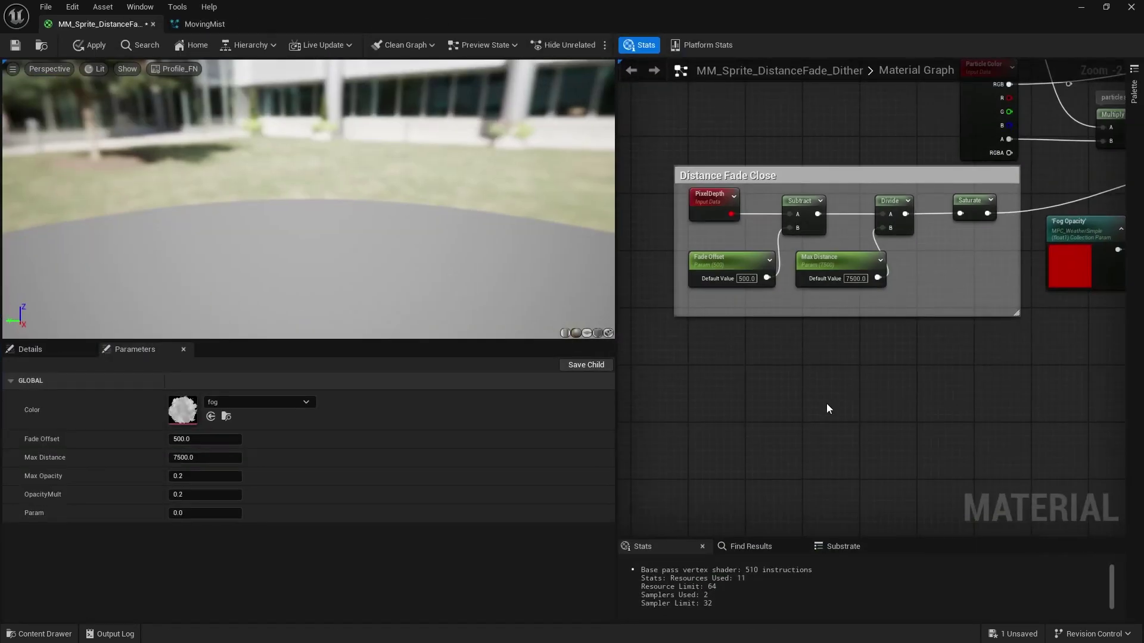
Step: Widen the material graph area and bring up the OpacityMult parameter node beneath the distance fade Multiply
scroll(827, 403, "down", 5)
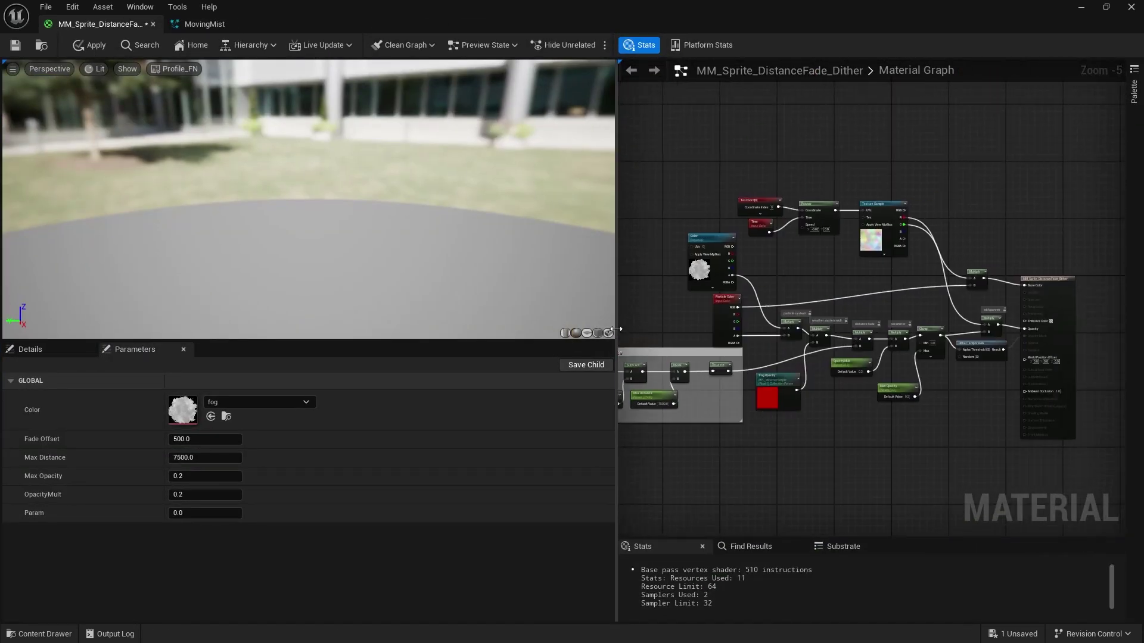
left_click_drag(622, 335, 425, 342)
scroll(616, 373, "up", 4)
scroll(617, 373, "up", 1)
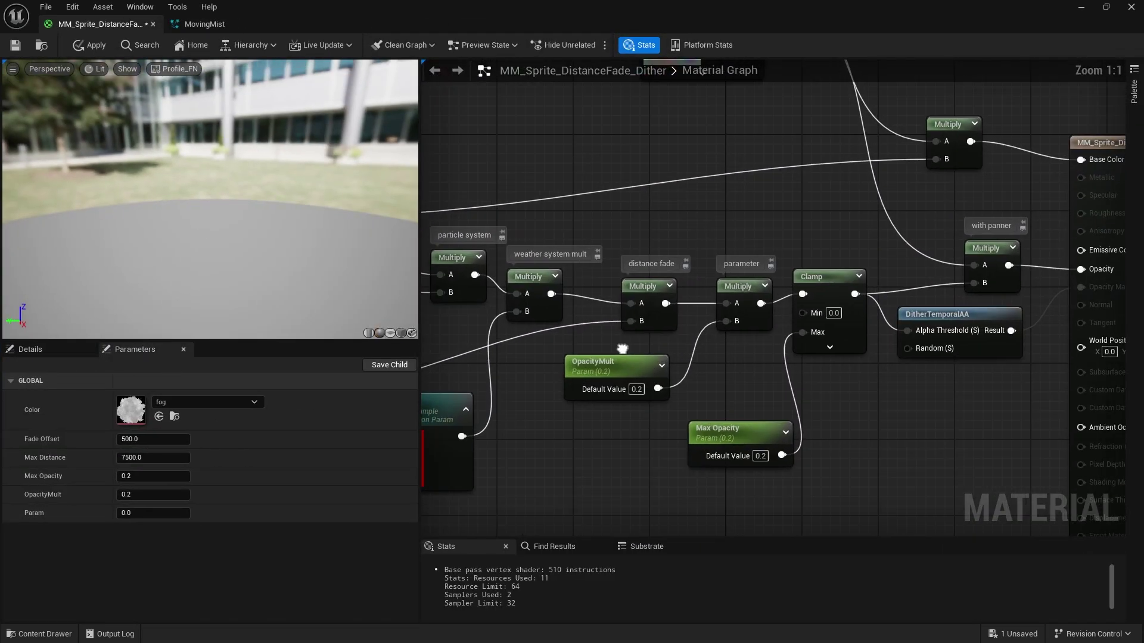
left_click_drag(609, 373, 638, 358)
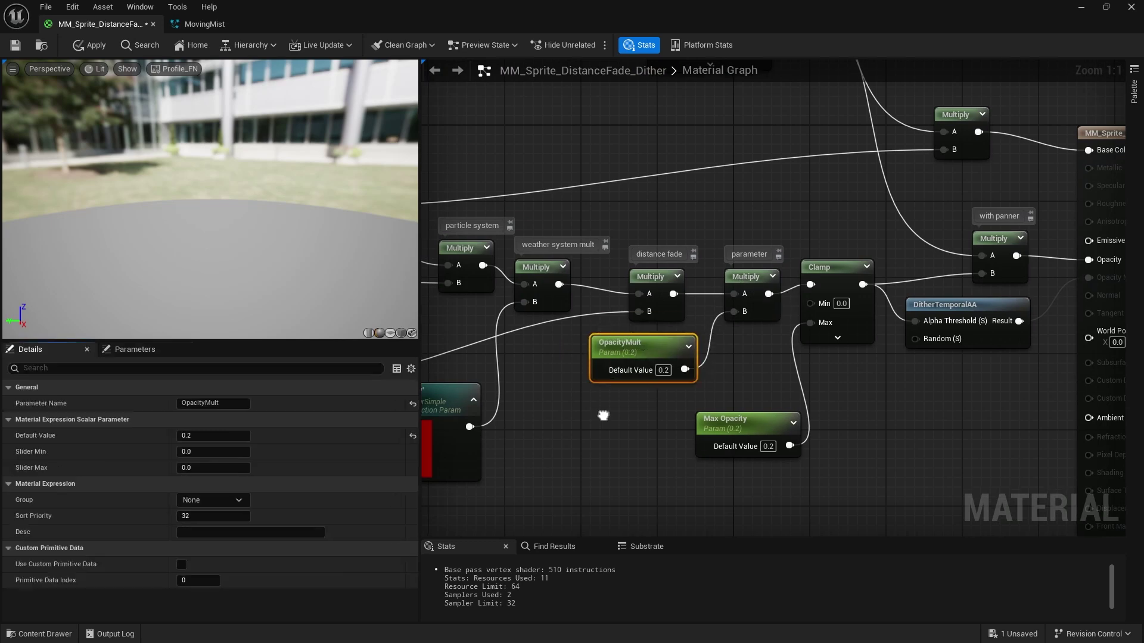
Step: Shrink the material editor window to reveal the level viewport, and try OpacityMult values of about 16.5 and 1 against the mist
left_click(1106, 7)
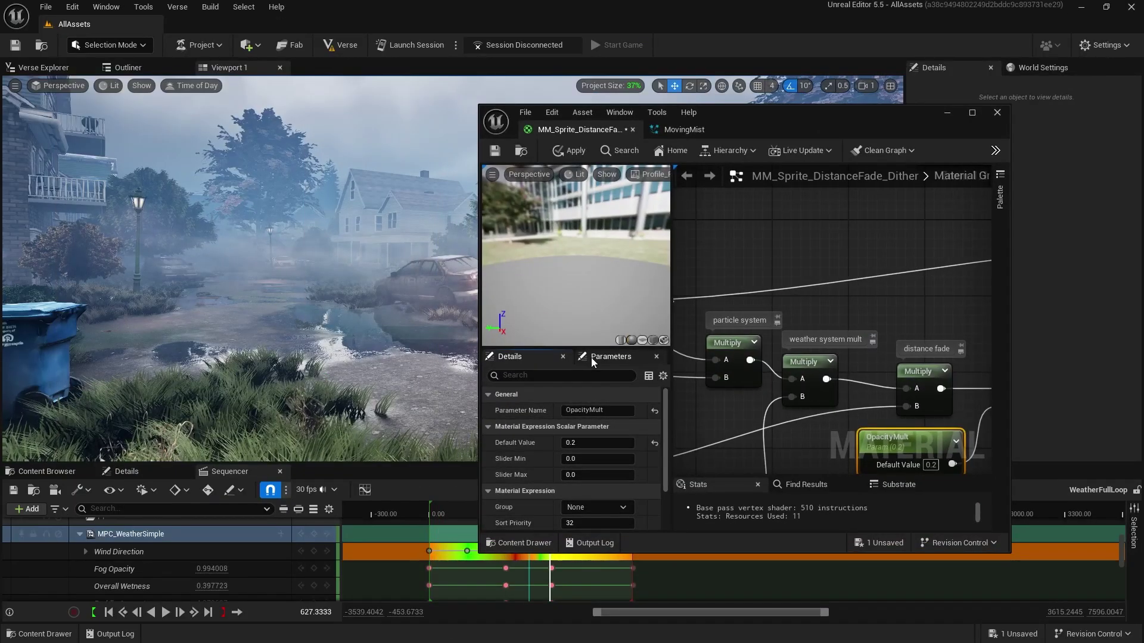
left_click(593, 357)
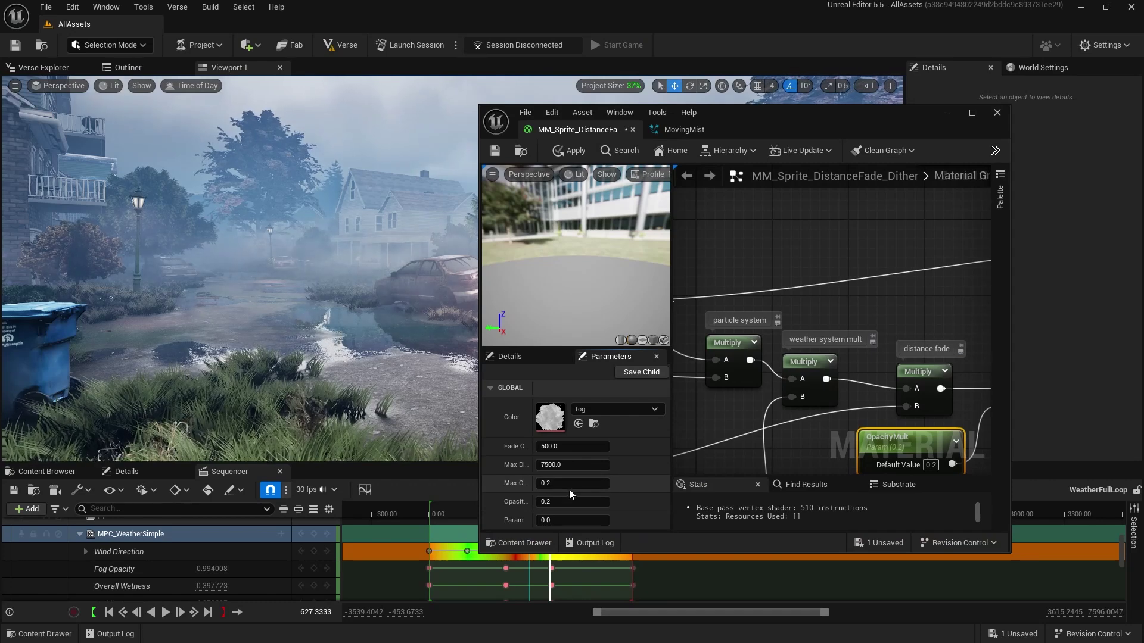
left_click_drag(554, 507, 665, 507)
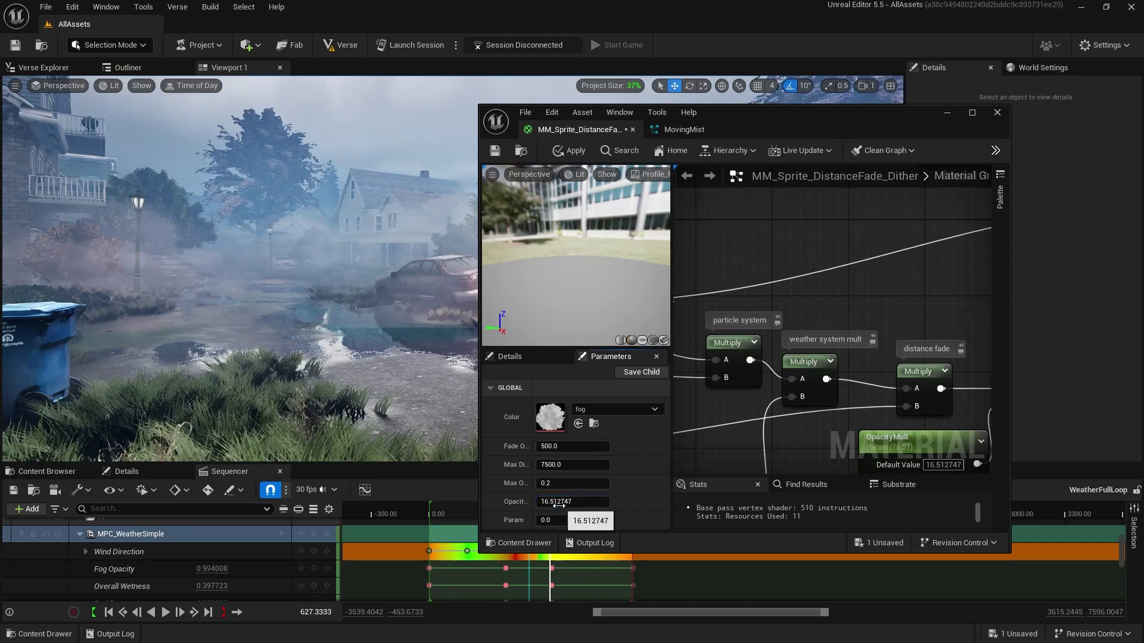
left_click(560, 505)
type("1")
key("Return")
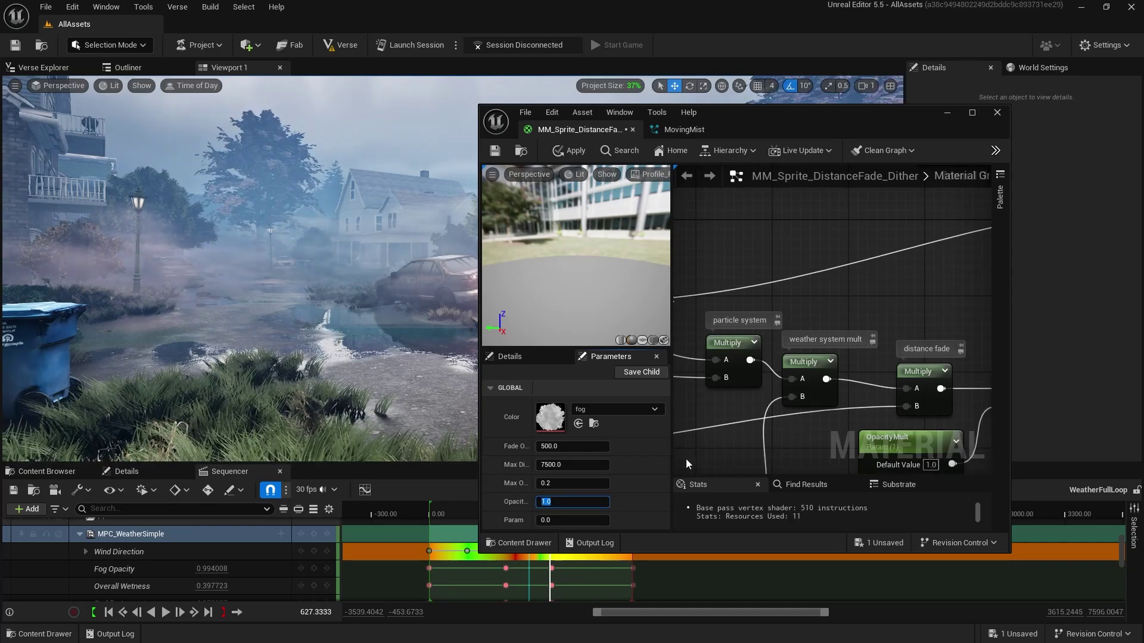
Step: Try a Max Opacity default value of 1 and view the mist from above in the level viewport
right_click_drag(810, 461, 733, 384)
scroll(815, 404, "down", 2)
right_click_drag(816, 405, 706, 393)
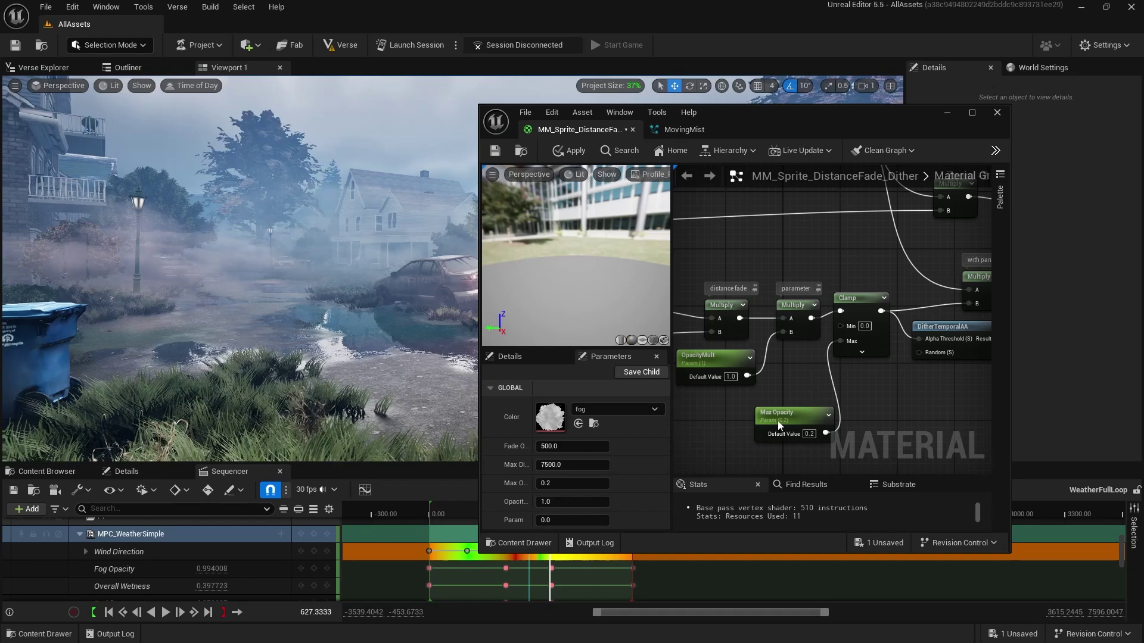
left_click_drag(777, 420, 783, 413)
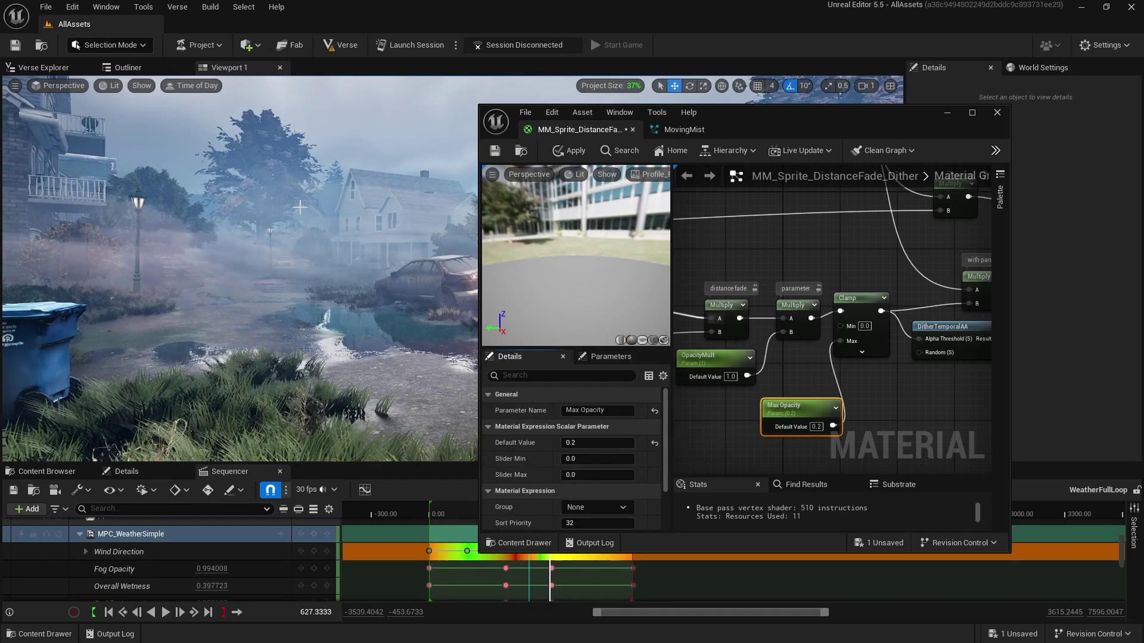
type("1")
key("Return")
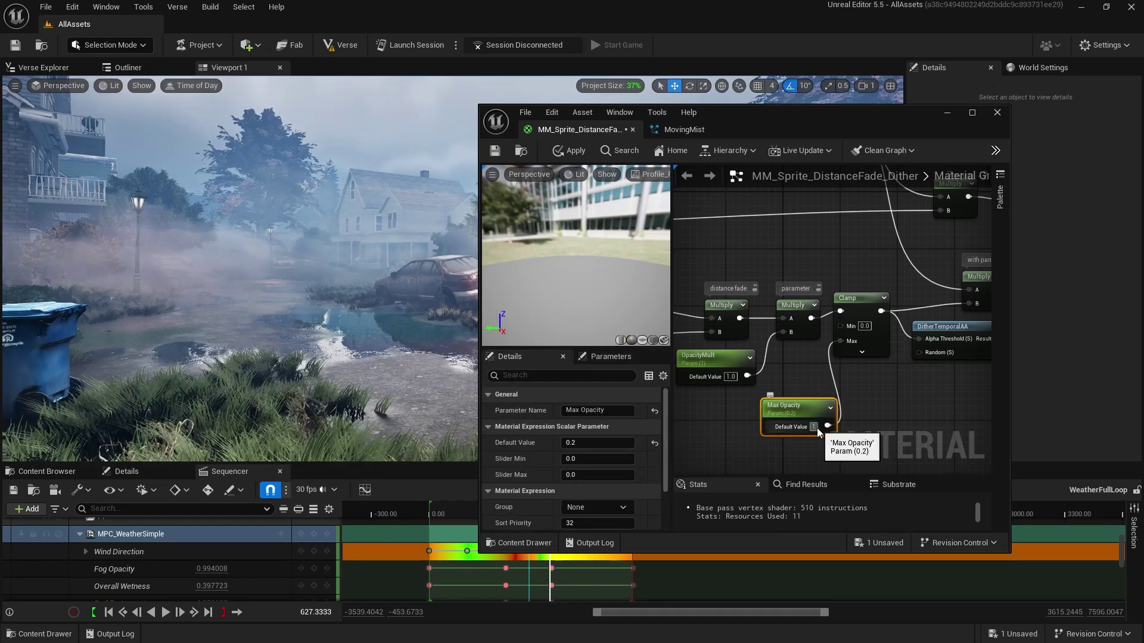
right_click_drag(256, 189, 277, 236)
right_click_drag(315, 131, 343, 151)
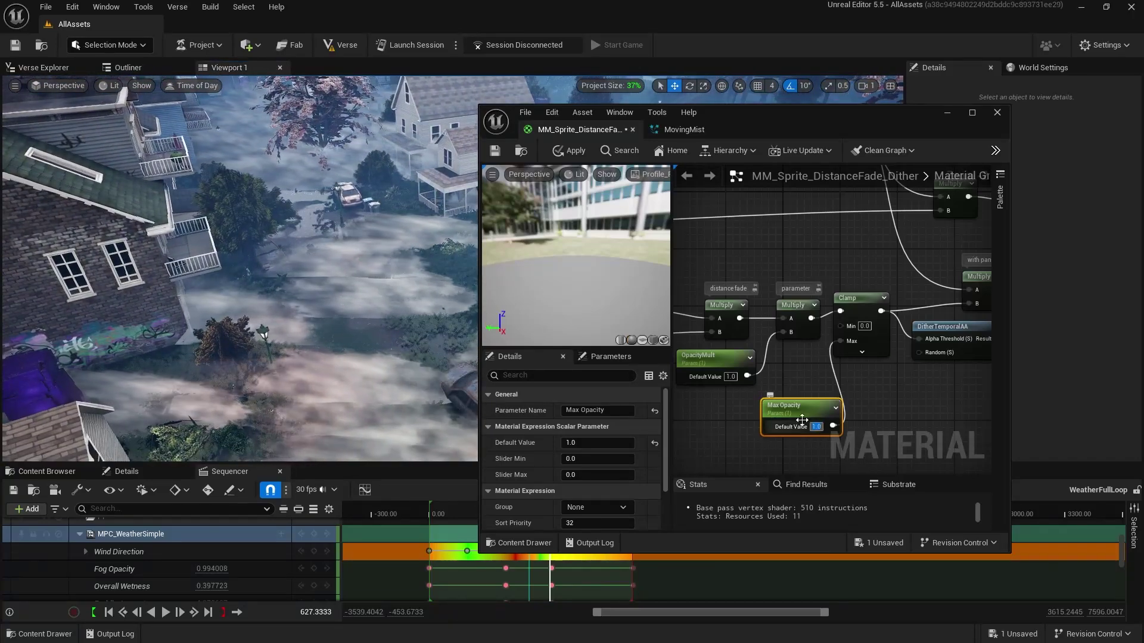
Step: Restore Max Opacity and OpacityMult to 0.2, and view the mist again at street level
type("0.2")
key("Return")
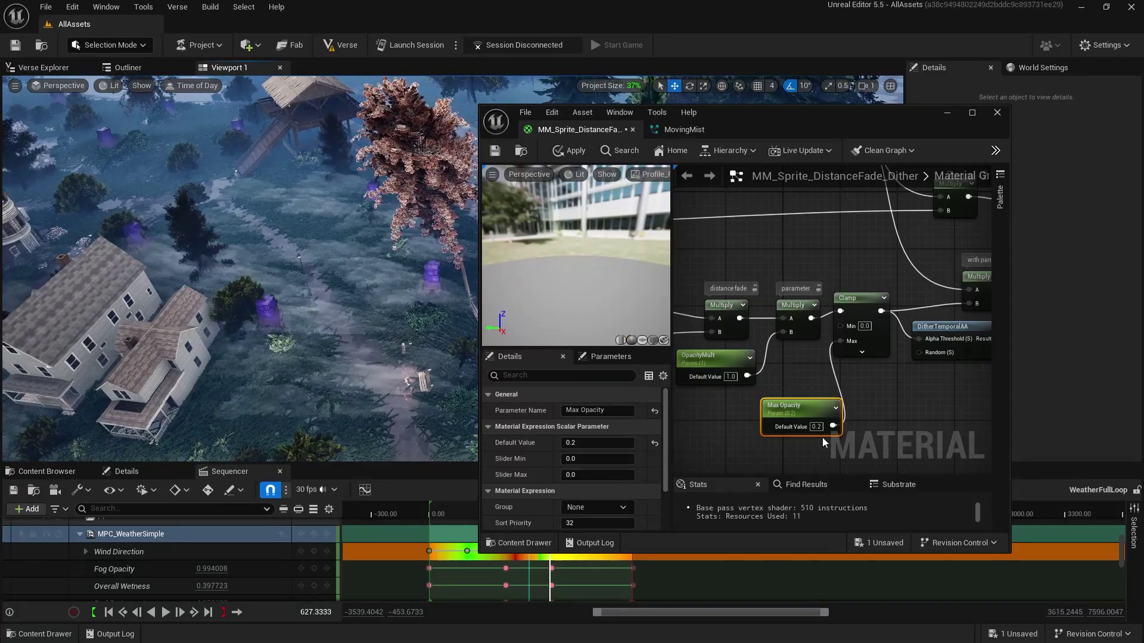
left_click(609, 356)
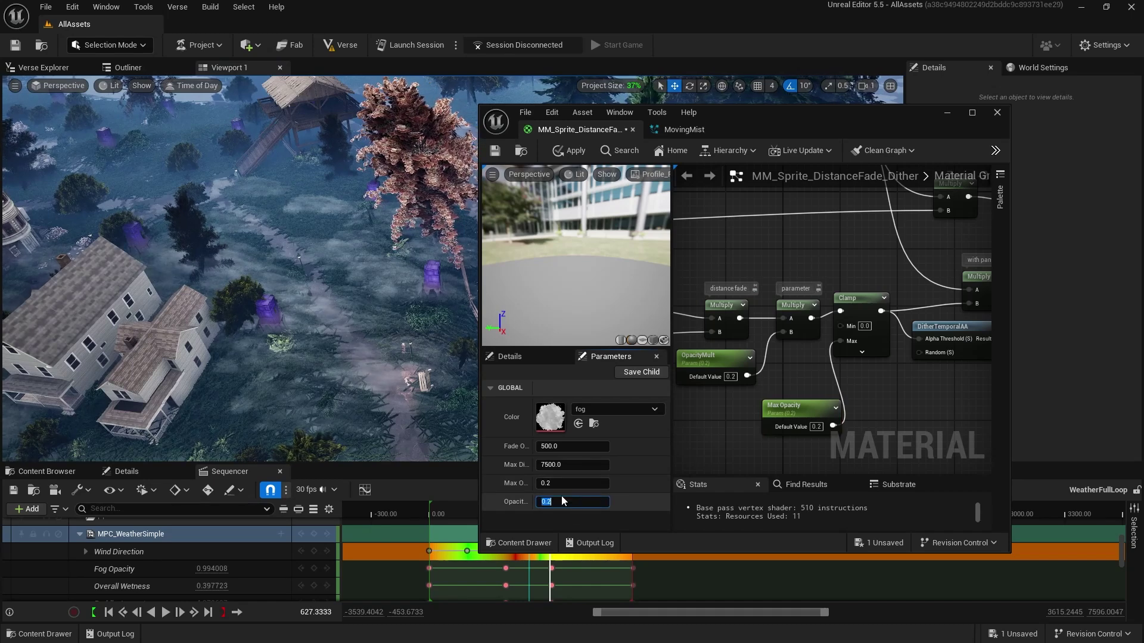
right_click_drag(406, 363, 298, 382)
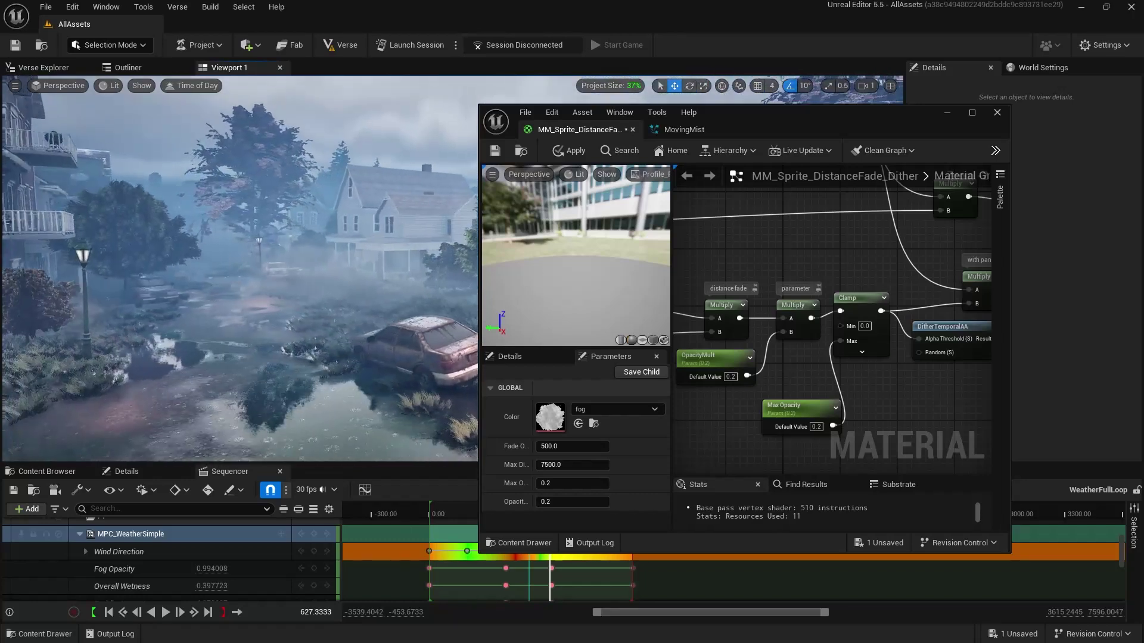
Step: Maximize the material editor and rearrange the Max Opacity and DitherTemporalAA nodes around the Clamp, with the "with panner" Multiply selected
left_click(975, 112)
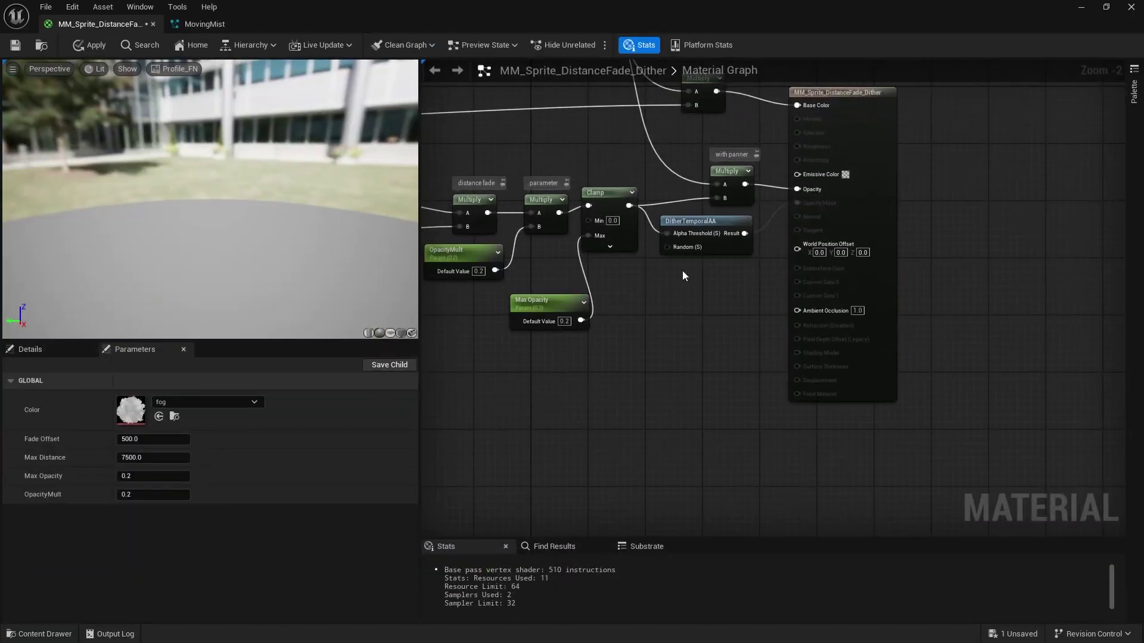
right_click_drag(682, 270, 676, 421)
left_click_drag(664, 315, 664, 322)
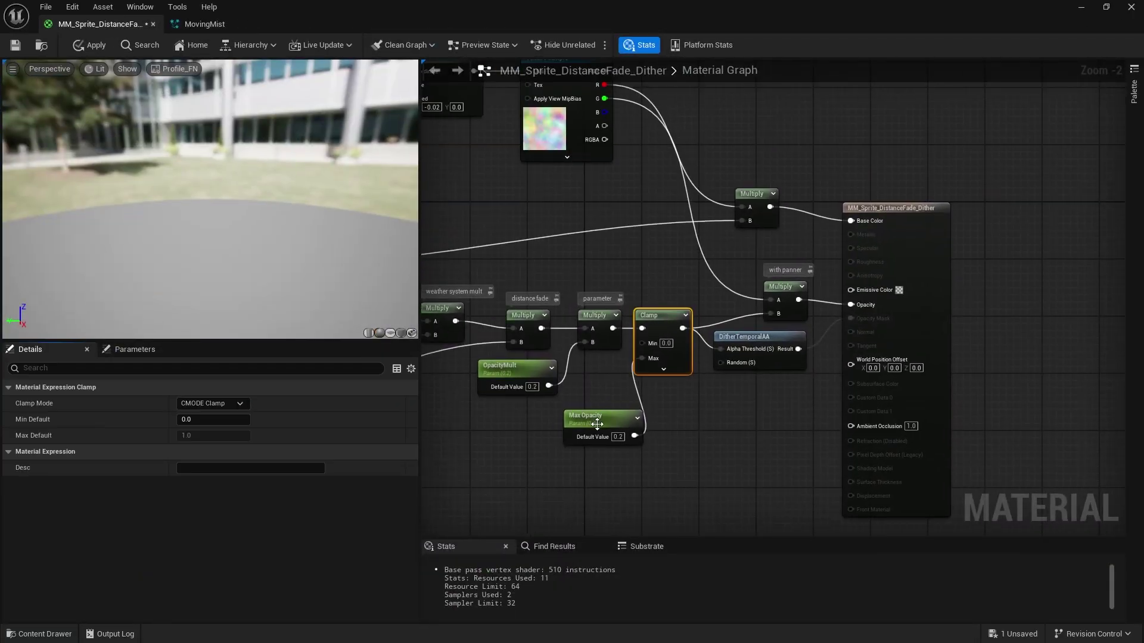
left_click_drag(598, 427, 598, 398)
left_click(773, 405)
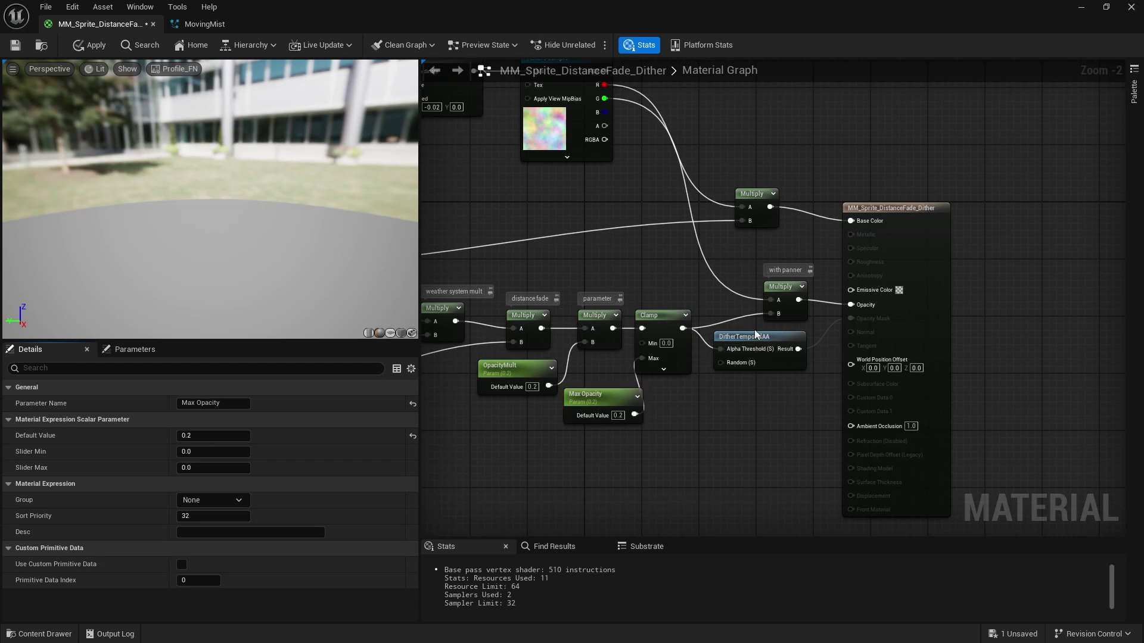
left_click_drag(769, 337, 790, 359)
left_click(790, 292)
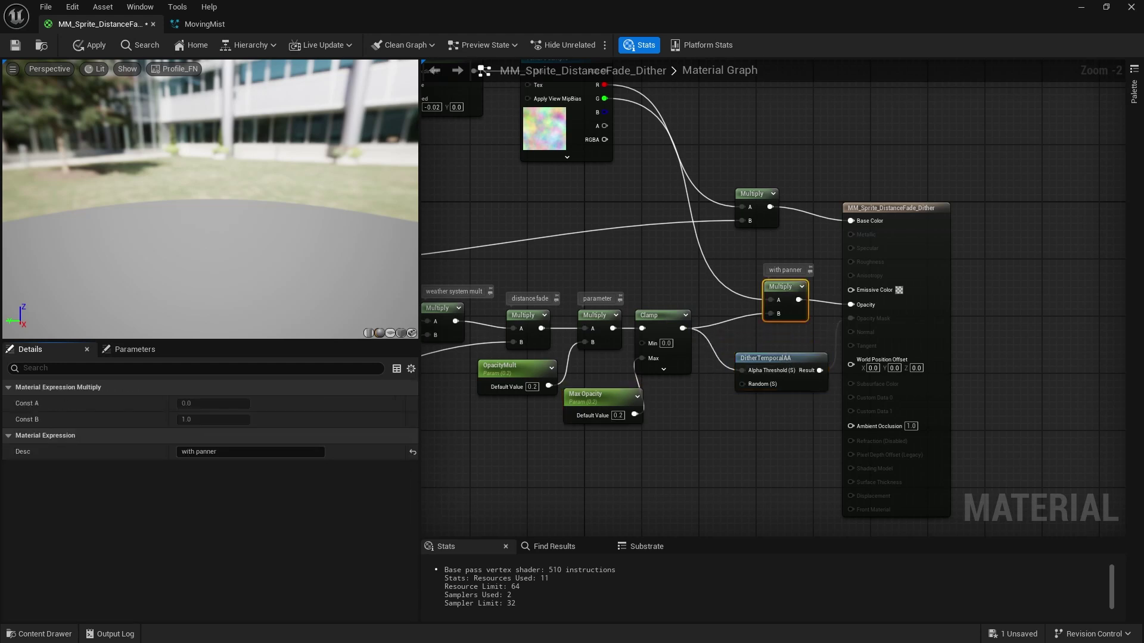
Step: Space out the TexCoord and Time nodes feeding the Panner, and look over the panning mist in the level viewport
right_click_drag(546, 118, 563, 220)
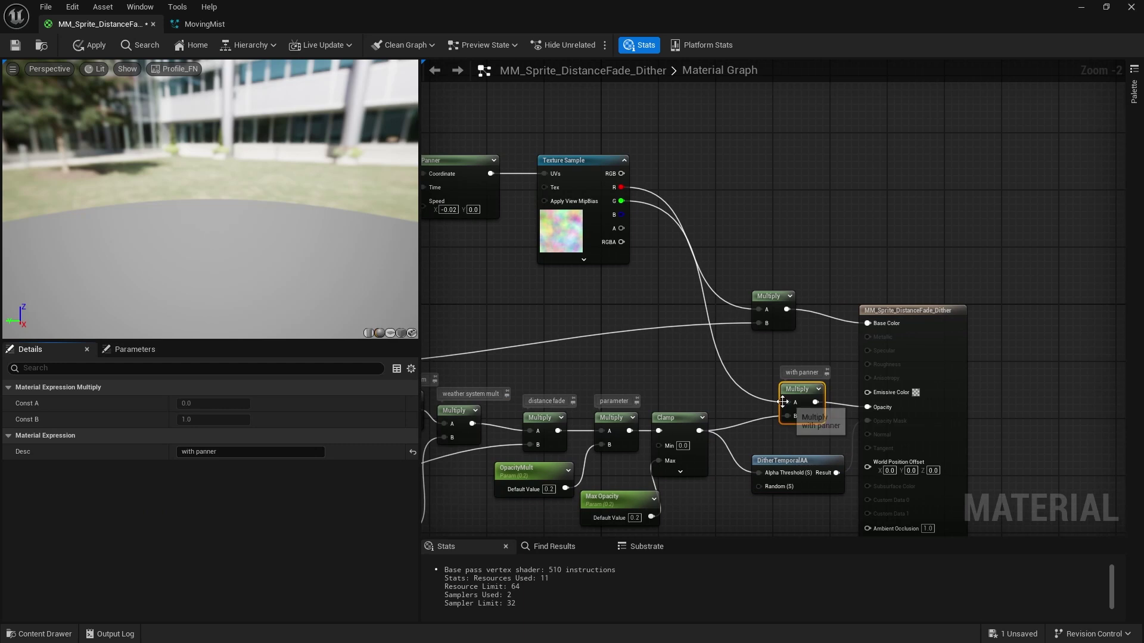
right_click_drag(605, 312, 709, 305)
right_click_drag(533, 230, 640, 256)
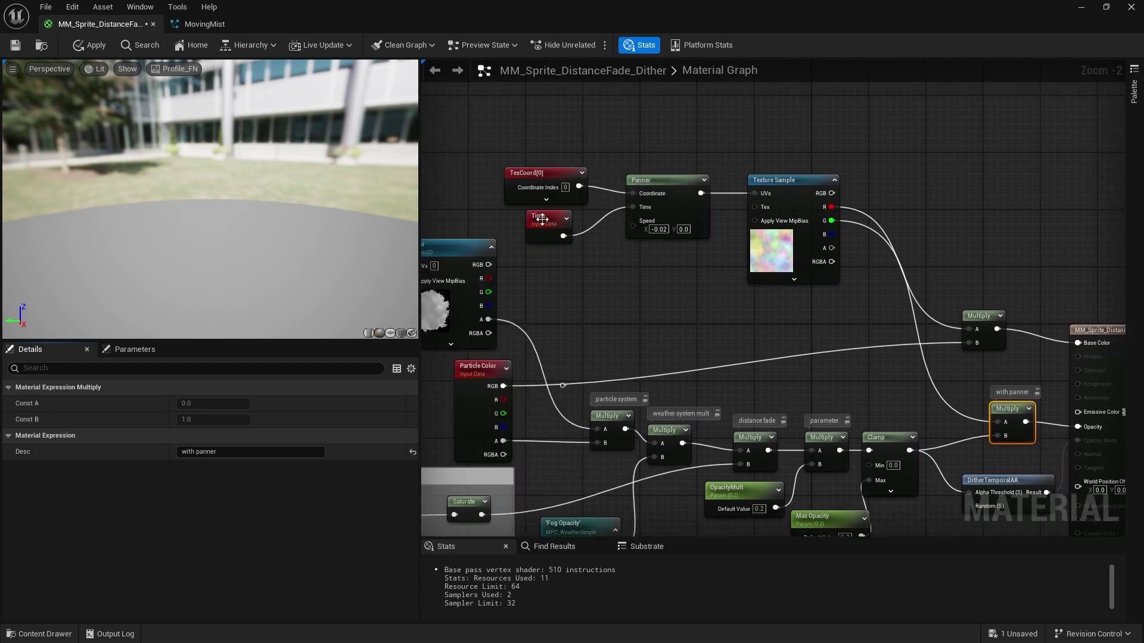
left_click_drag(541, 219, 548, 219)
left_click_drag(537, 180, 543, 180)
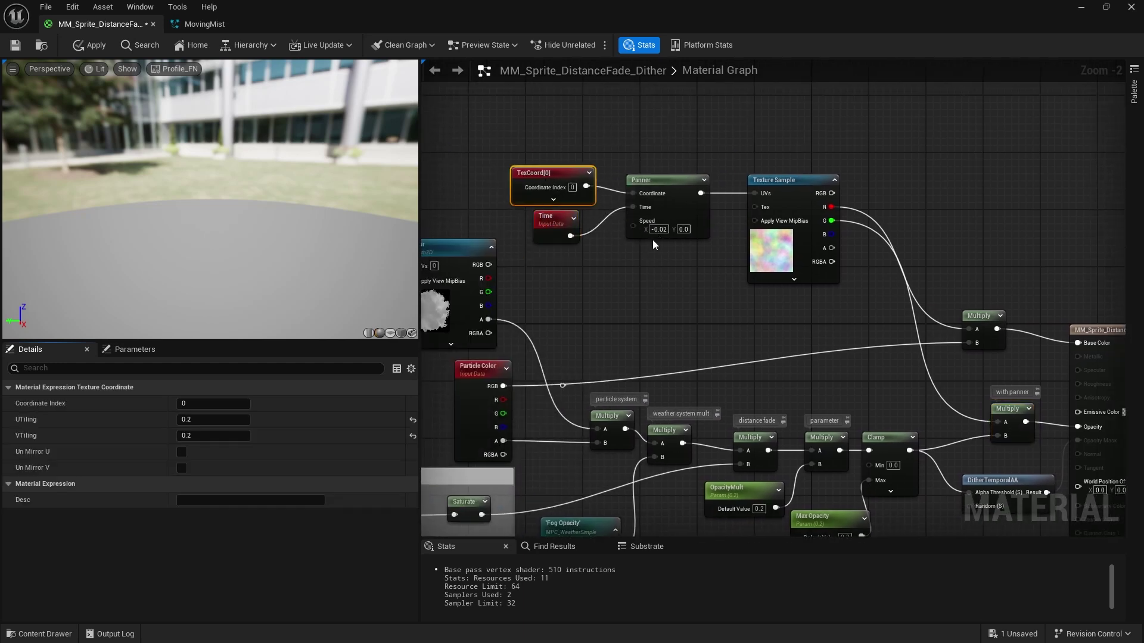
scroll(652, 239, "up", 2)
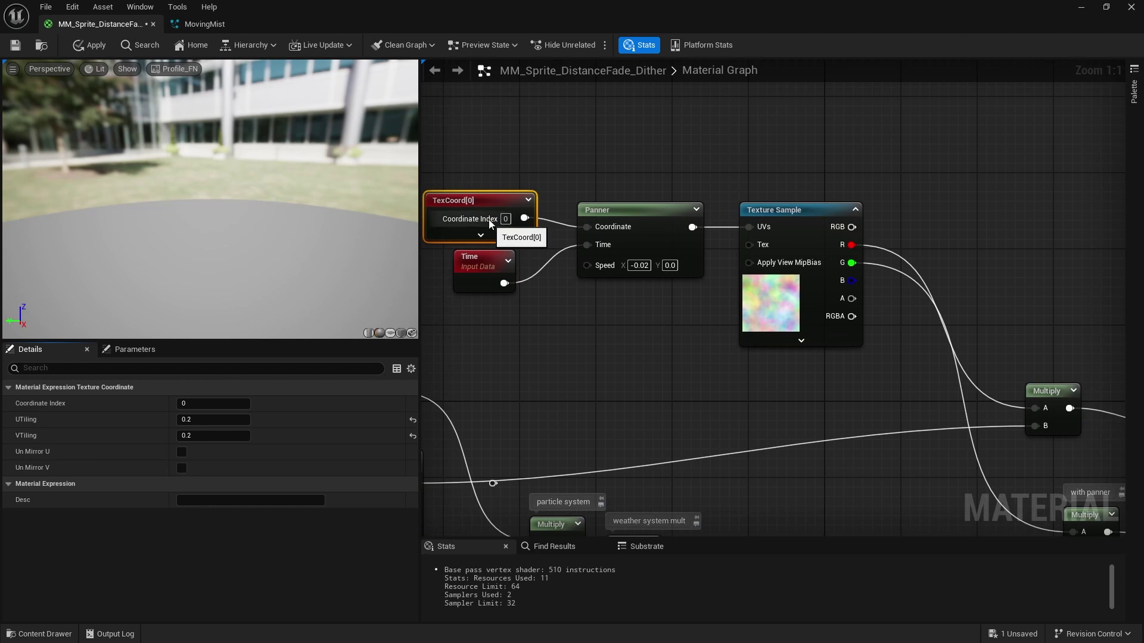
left_click_drag(488, 221, 498, 175)
scroll(666, 210, "down", 3)
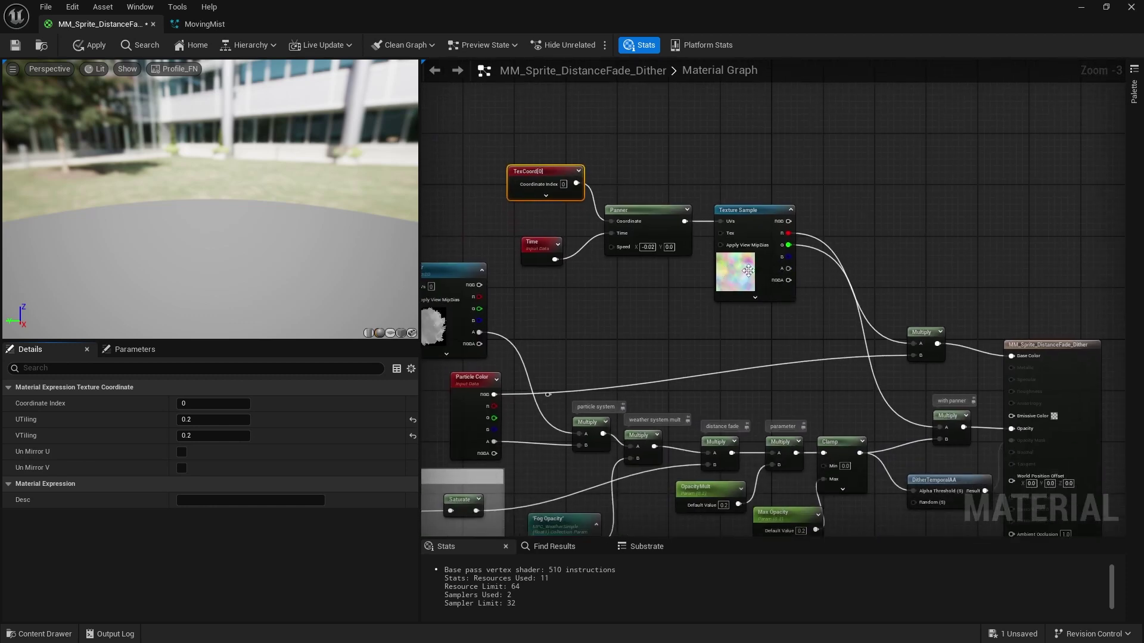
left_click(1082, 7)
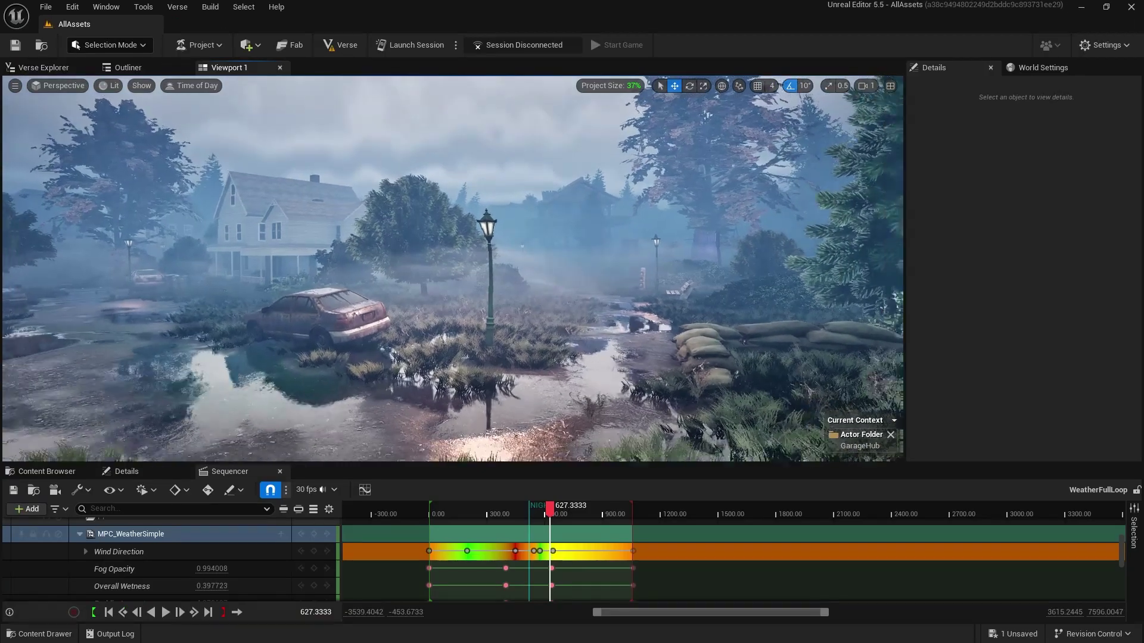
right_click_drag(453, 268, 431, 259)
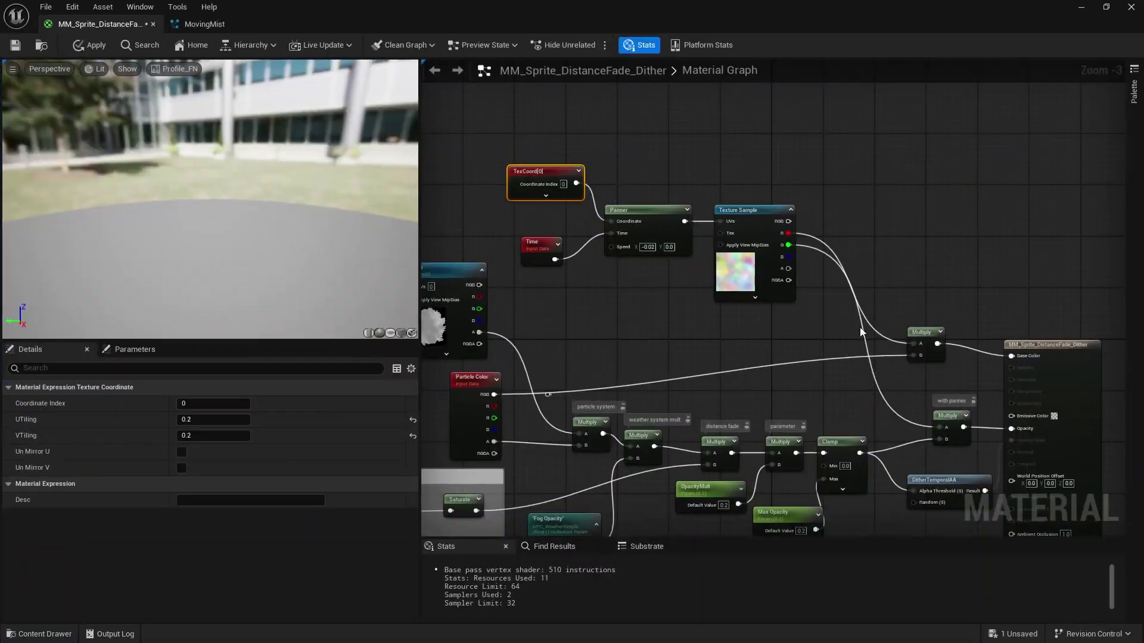
Step: Return to the material editor, inspect the DitherTemporalAA node, and place it closer beneath the "with panner" Multiply
right_click_drag(861, 332, 770, 228)
left_click(845, 373)
right_click_drag(750, 373, 666, 361)
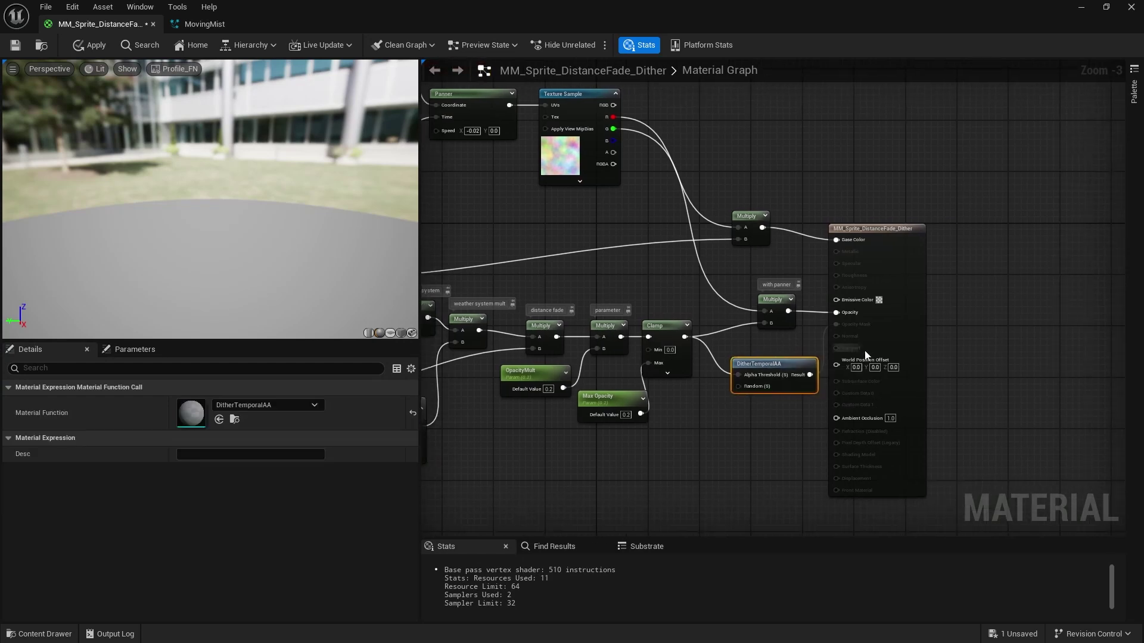
scroll(759, 367, "up", 3)
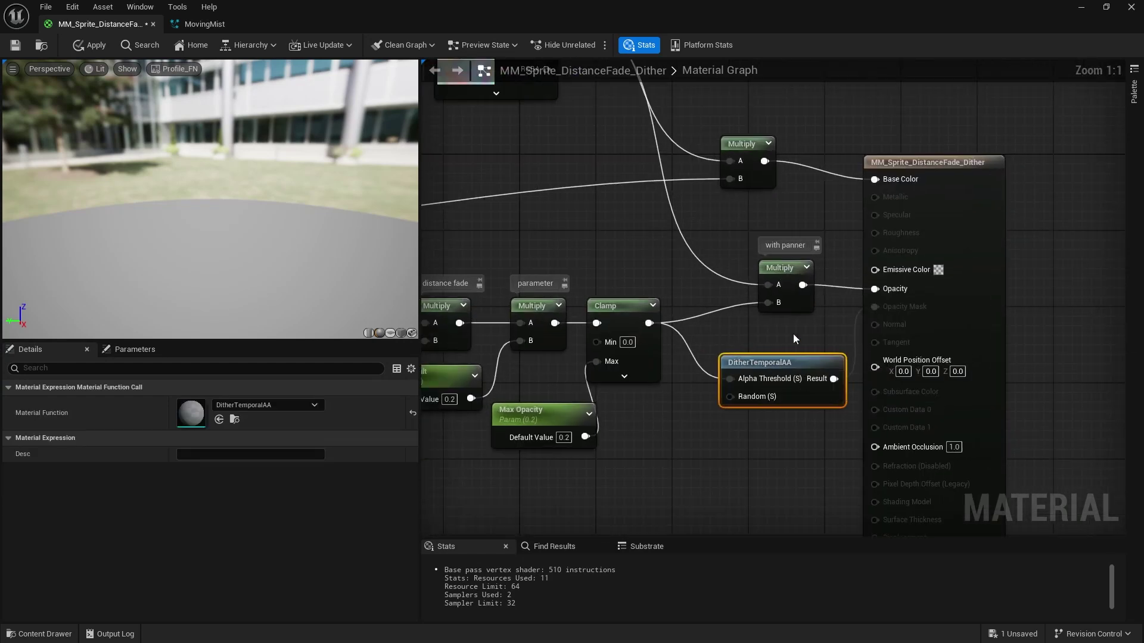
mouse_move(779, 364)
left_mouse_down()
mouse_move(715, 337)
mouse_move(773, 353)
left_mouse_up()
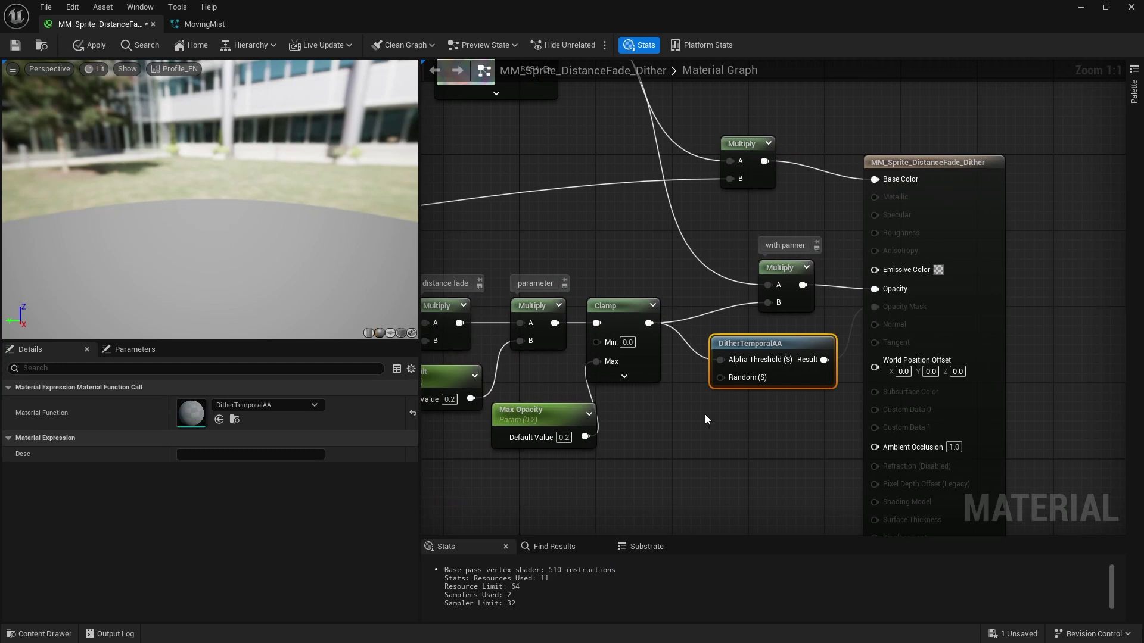
Step: Set the material's Blend Mode to Masked, check the DitherTemporalAA node feeding Opacity Mask, and apply the material
left_click(688, 457)
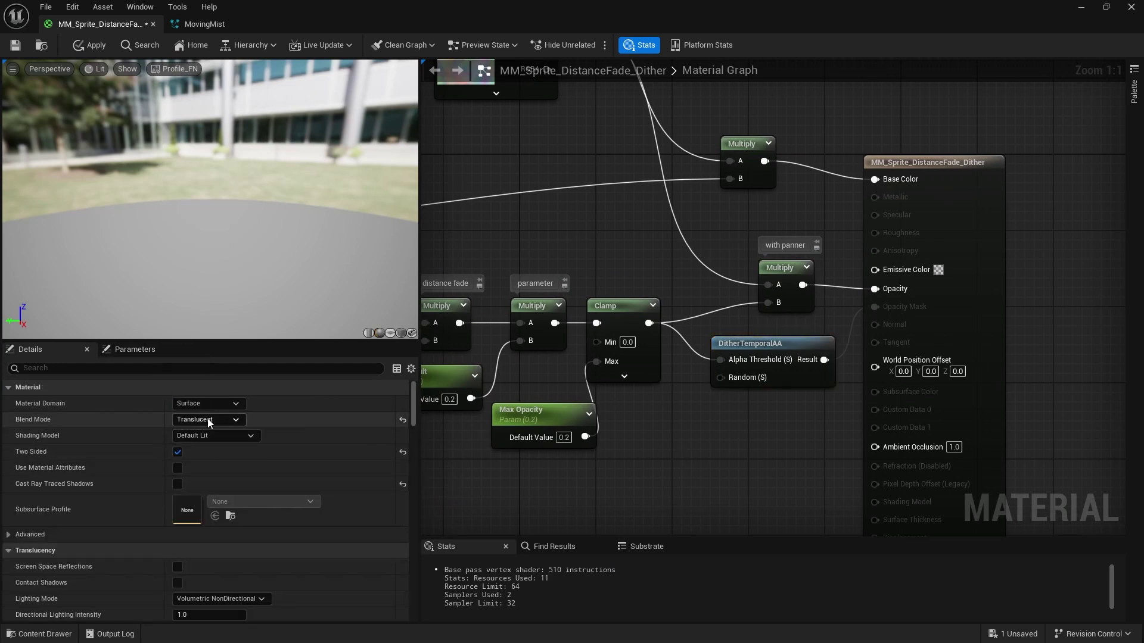
left_click(208, 421)
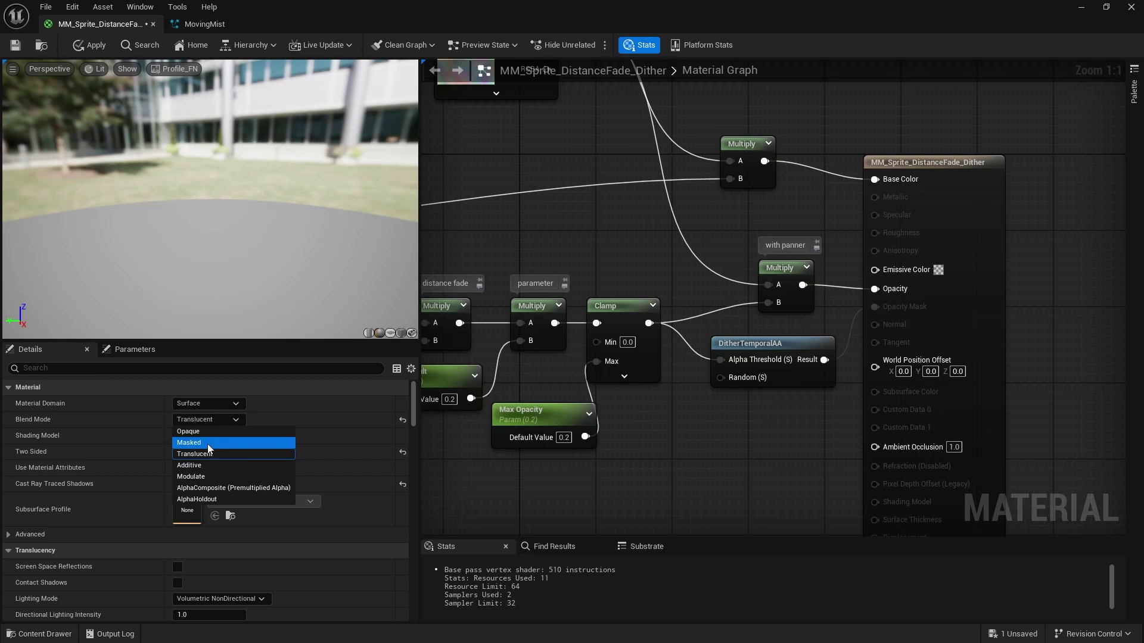
left_click(208, 445)
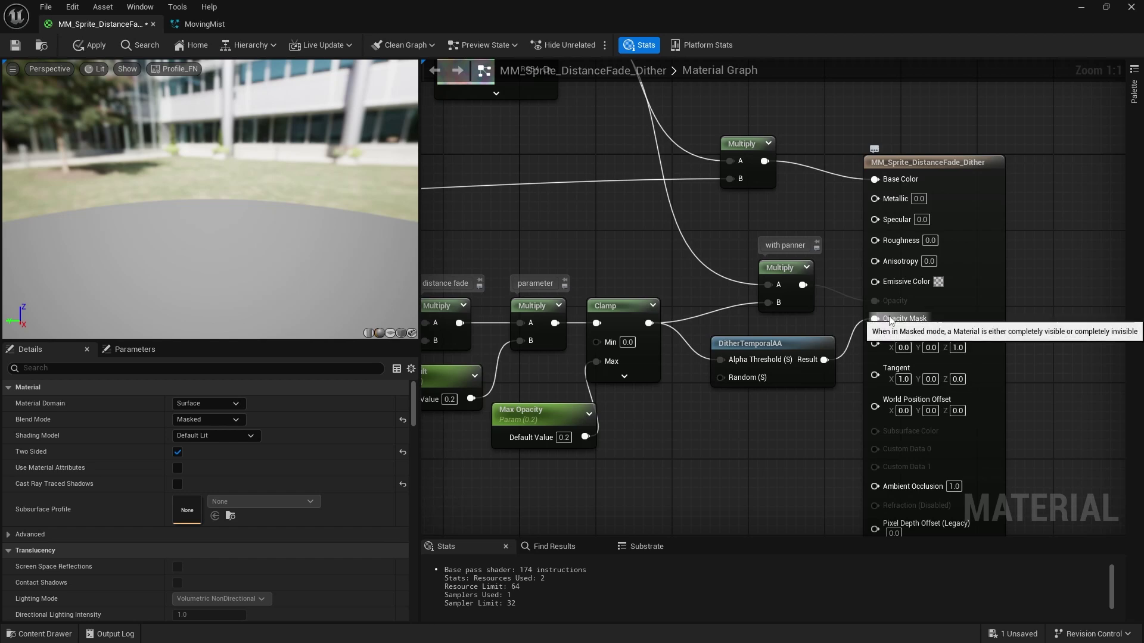
left_click(765, 345)
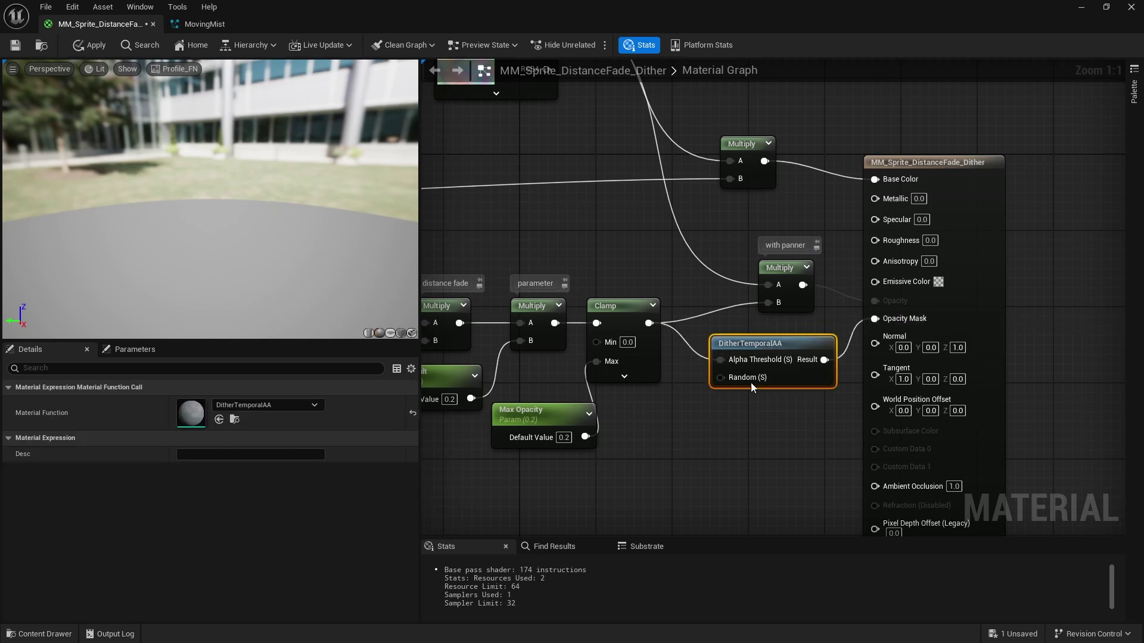
left_click(747, 434)
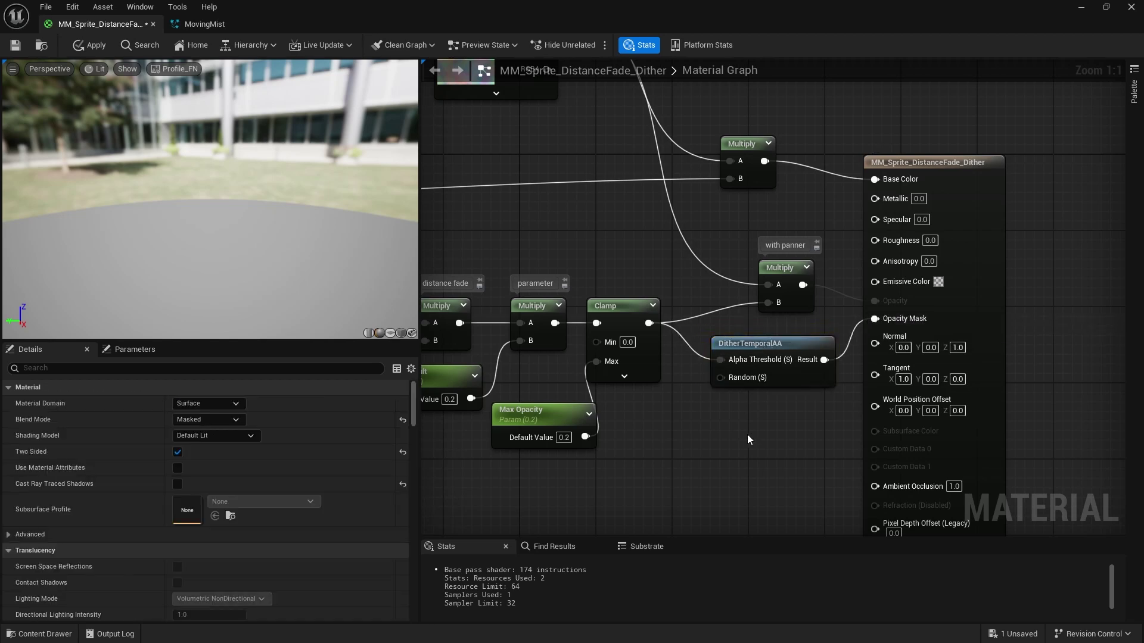
left_click(91, 47)
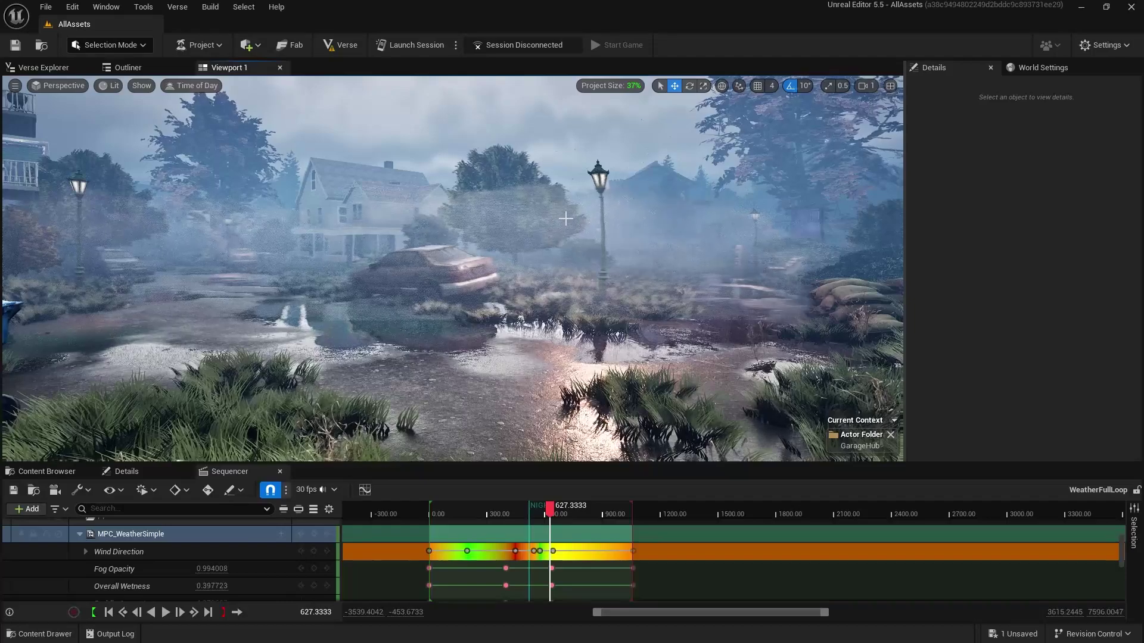
Step: Fly through the level viewport to examine the mist rendered with the masked, dithered material
key("s")
mouse_move(566, 218)
right_mouse_down()
mouse_move(473, 225)
mouse_move(579, 235)
right_mouse_up()
key("w")
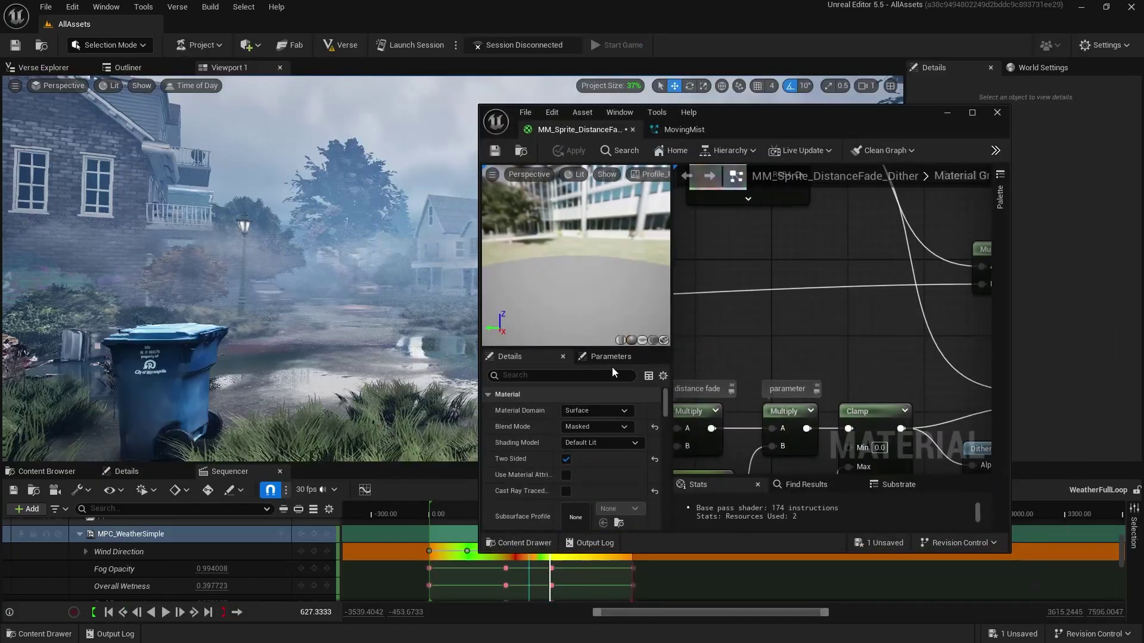
Step: Raise the material's "Fade O..." parameter to 1500 and fly through the level viewport to check the mist
left_click(611, 357)
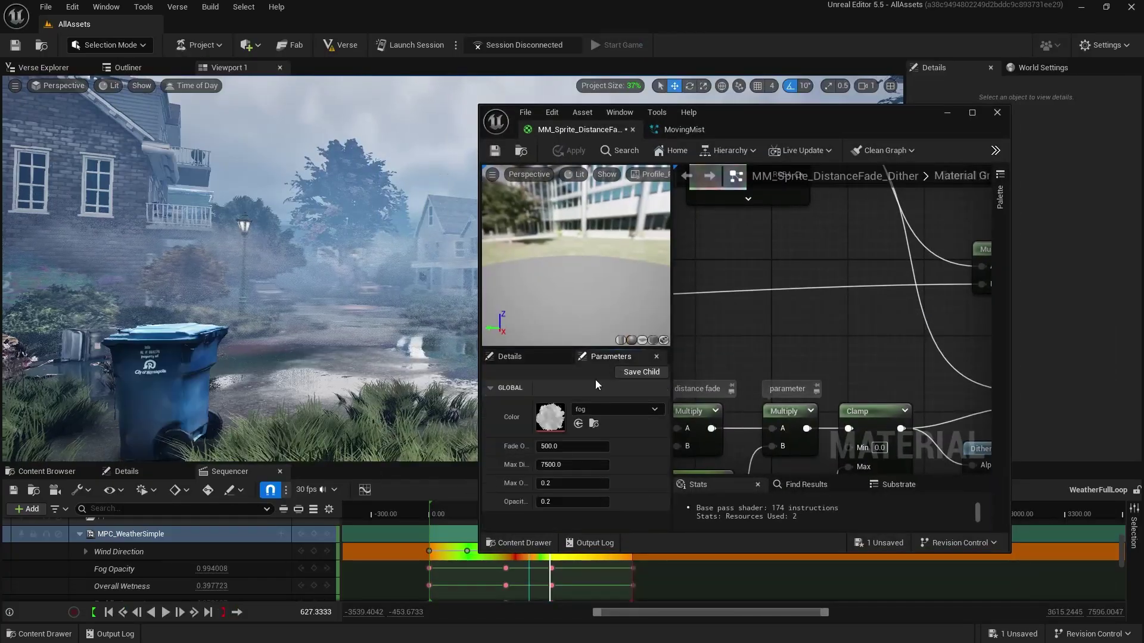
left_click(575, 447)
type("125")
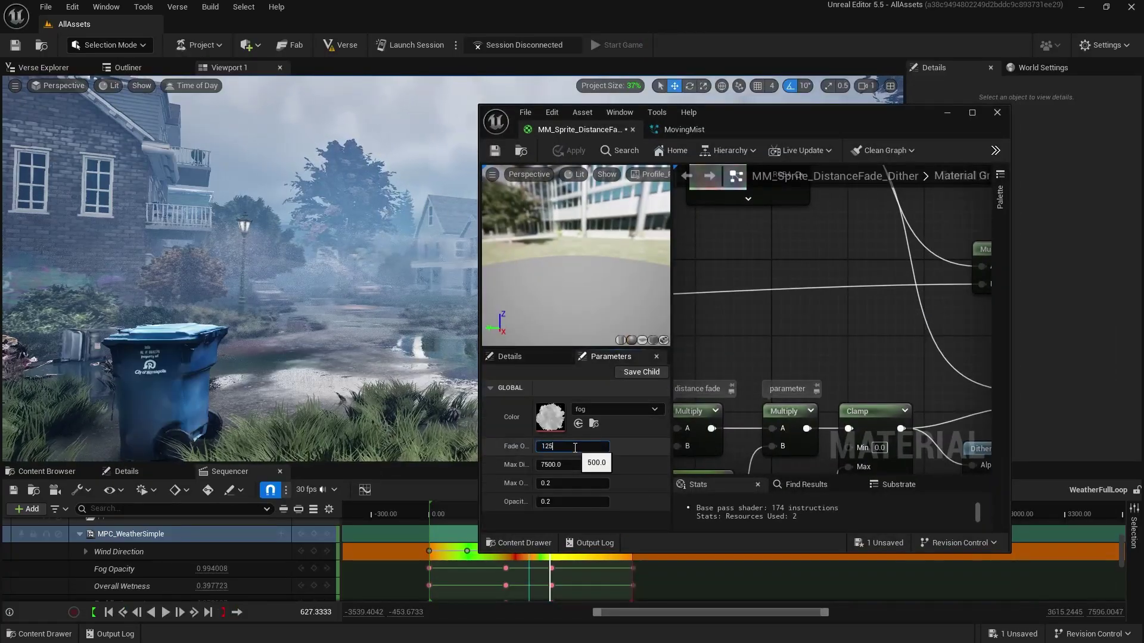
type("0")
key("Return")
type("1500")
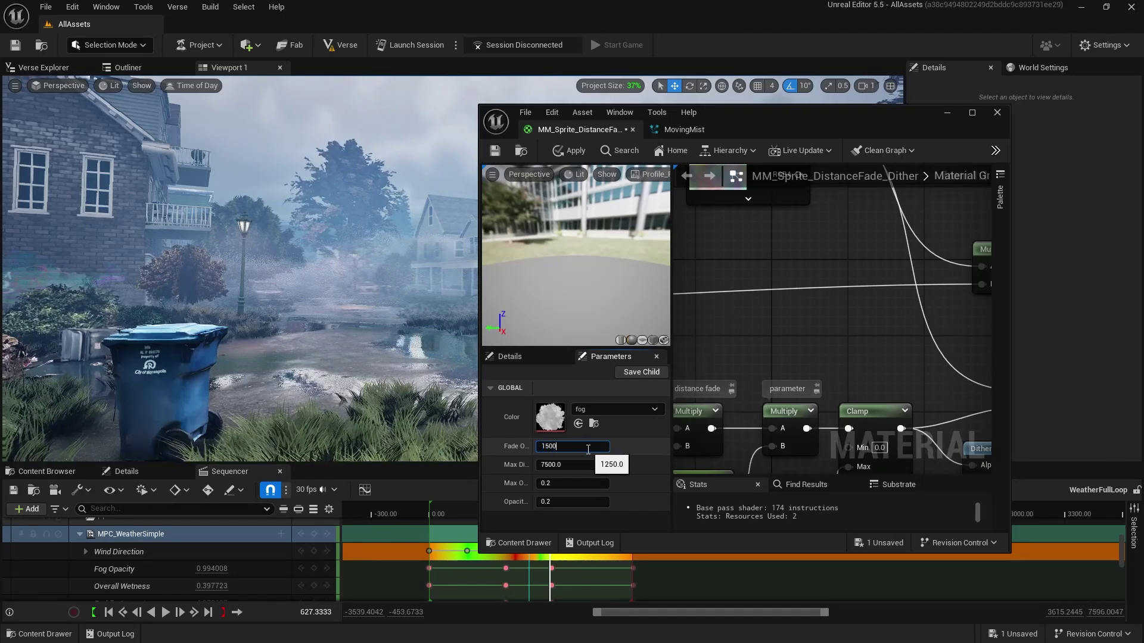
key("Return")
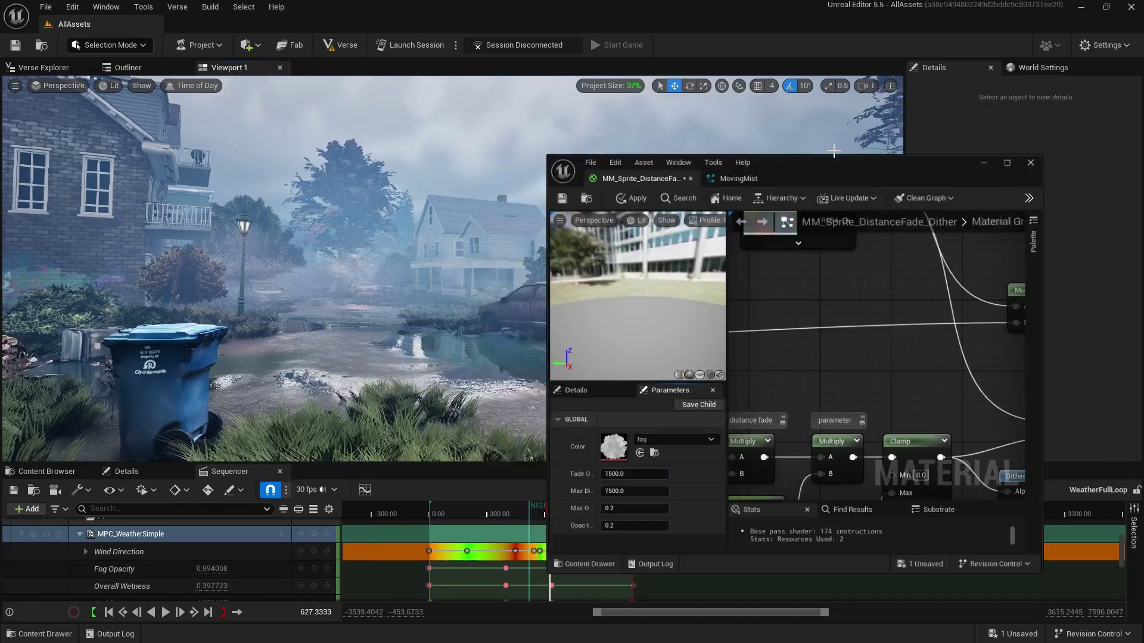
left_click(947, 112)
right_click_drag(453, 268, 334, 266)
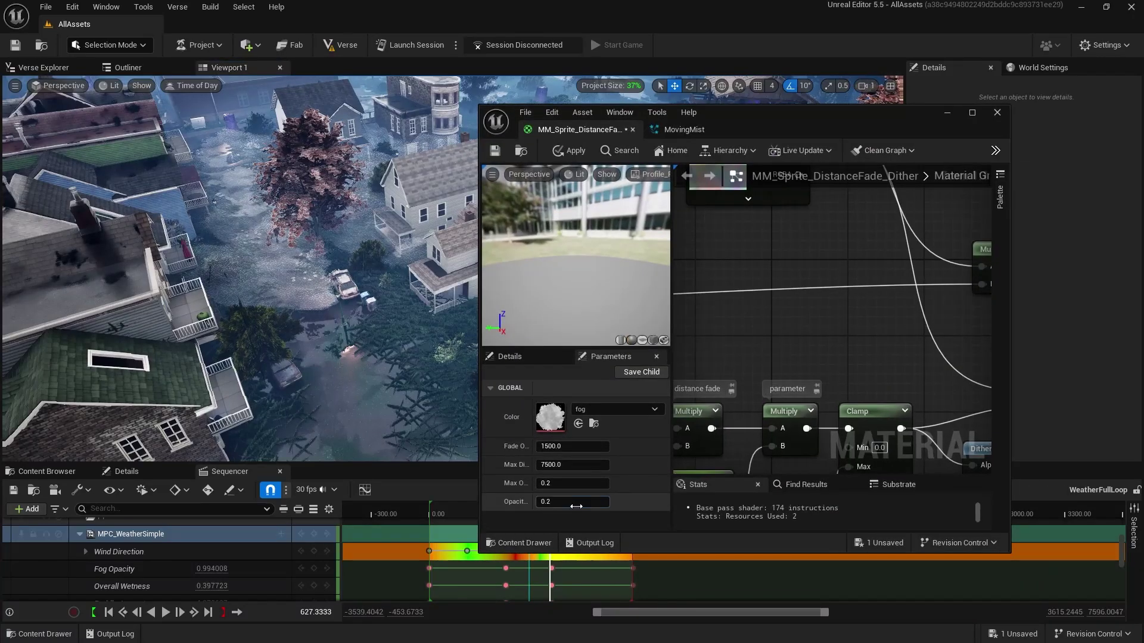
Step: Lower the sprite material's opacity multiplier parameter to 0.02 and examine the thinner masked mist in the level
type("0.1")
key("Return")
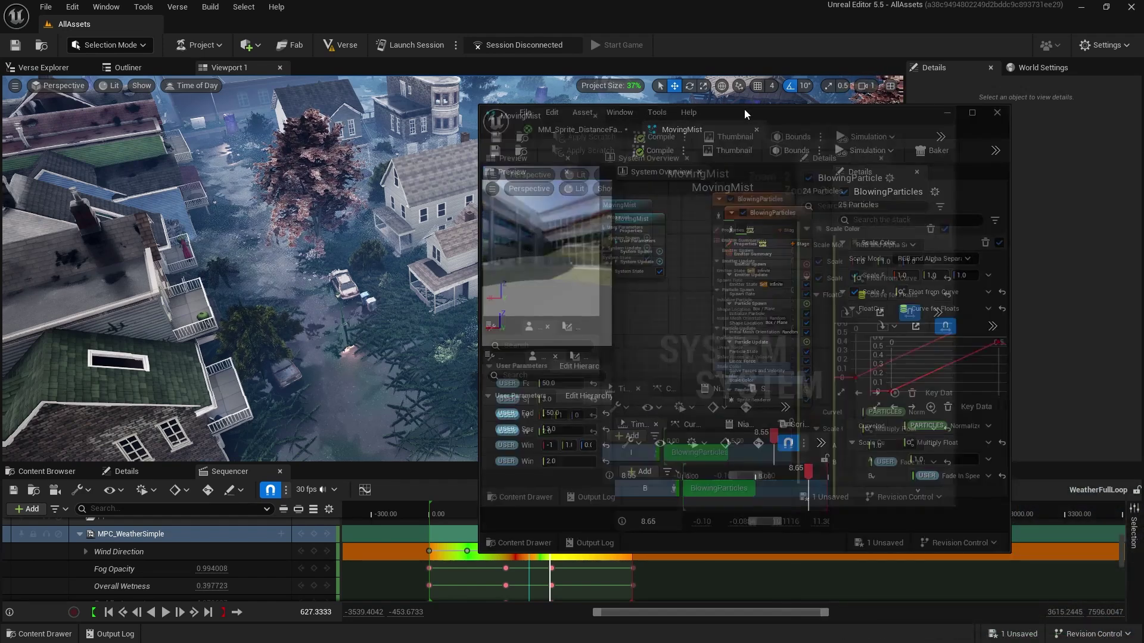
left_click(538, 131)
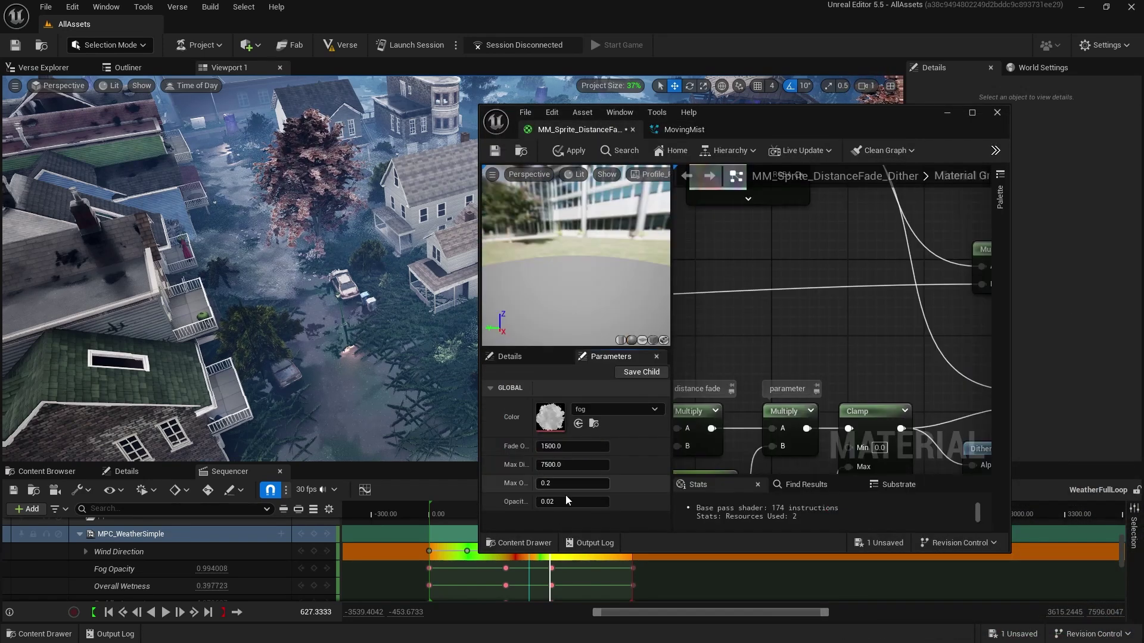
left_click(947, 115)
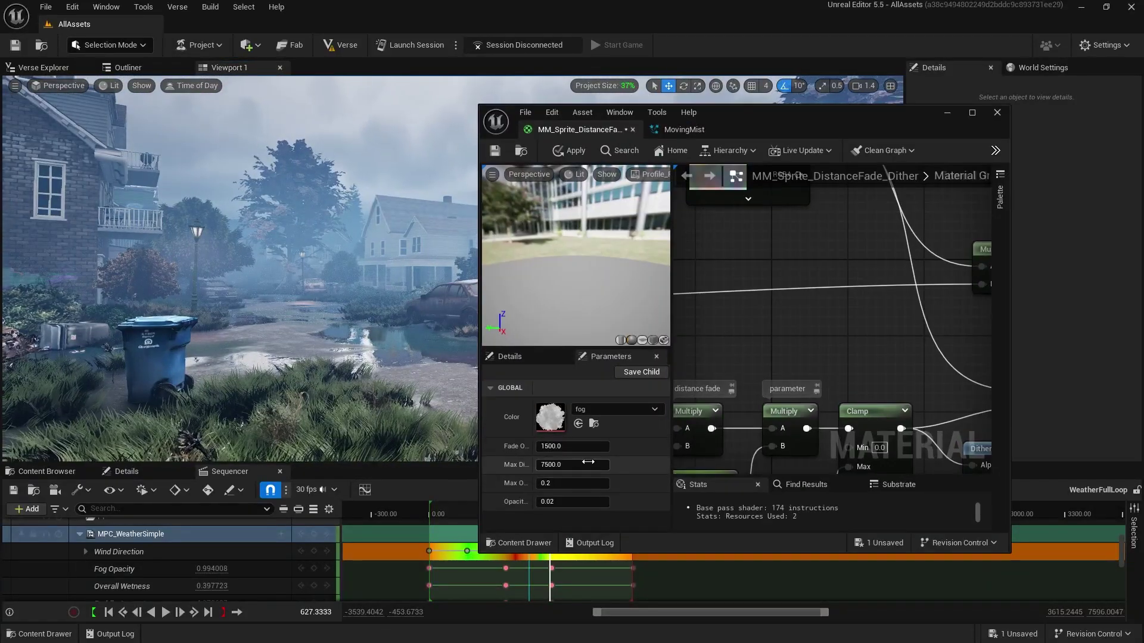
Step: Set the MM_Sprite_DistanceFade_Dither material's Blend Mode back to Translucent and apply the material
left_click(509, 356)
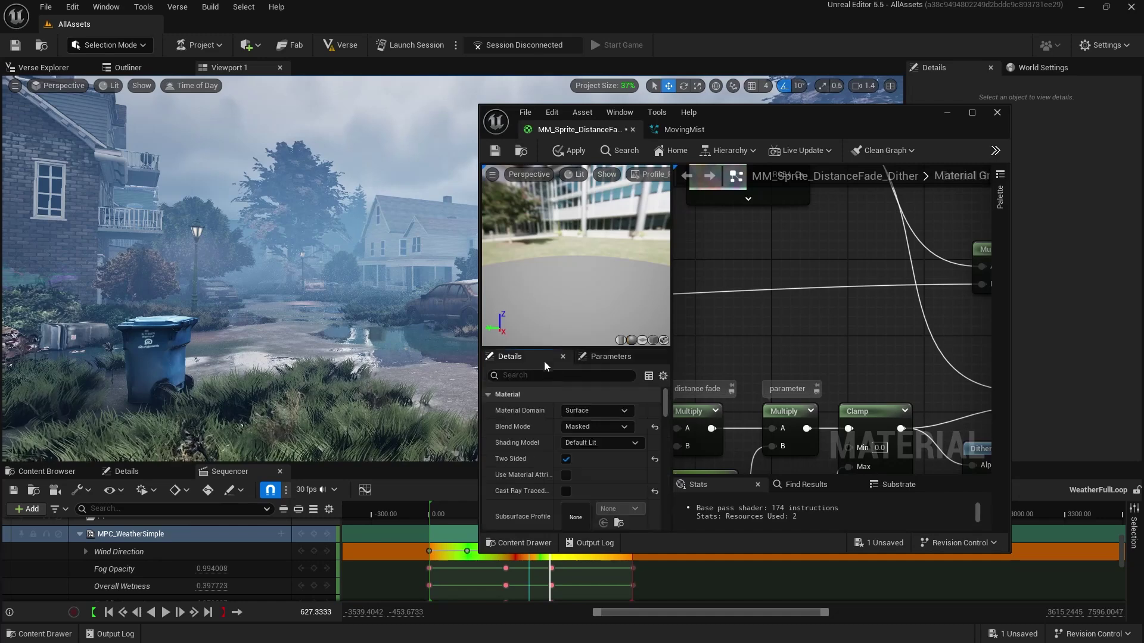
left_click(596, 426)
left_click(596, 462)
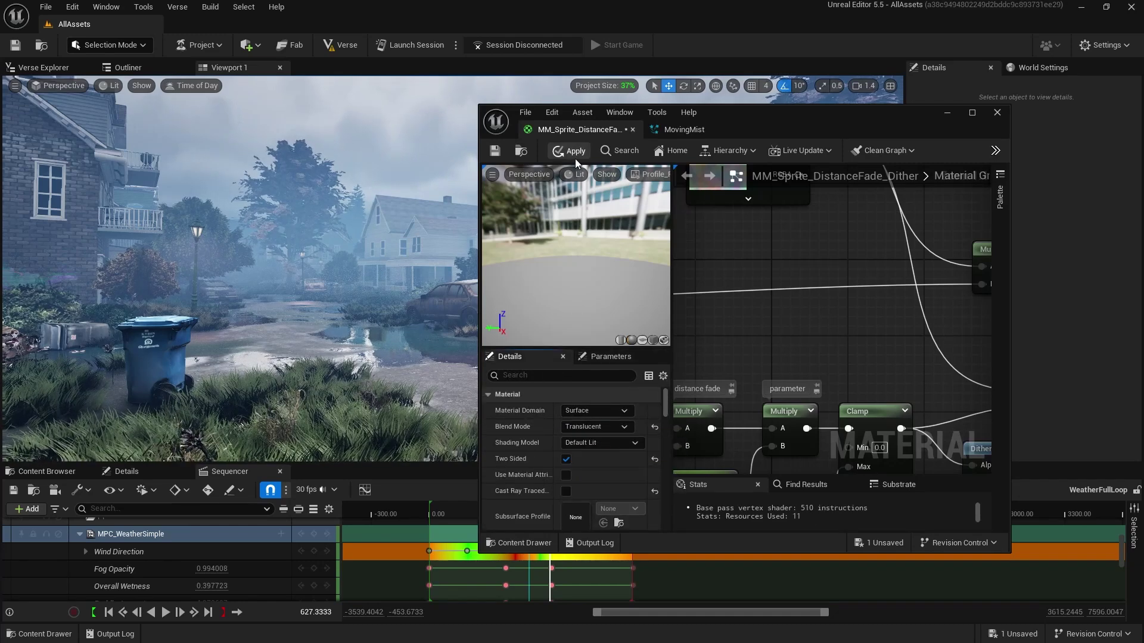
left_click(574, 156)
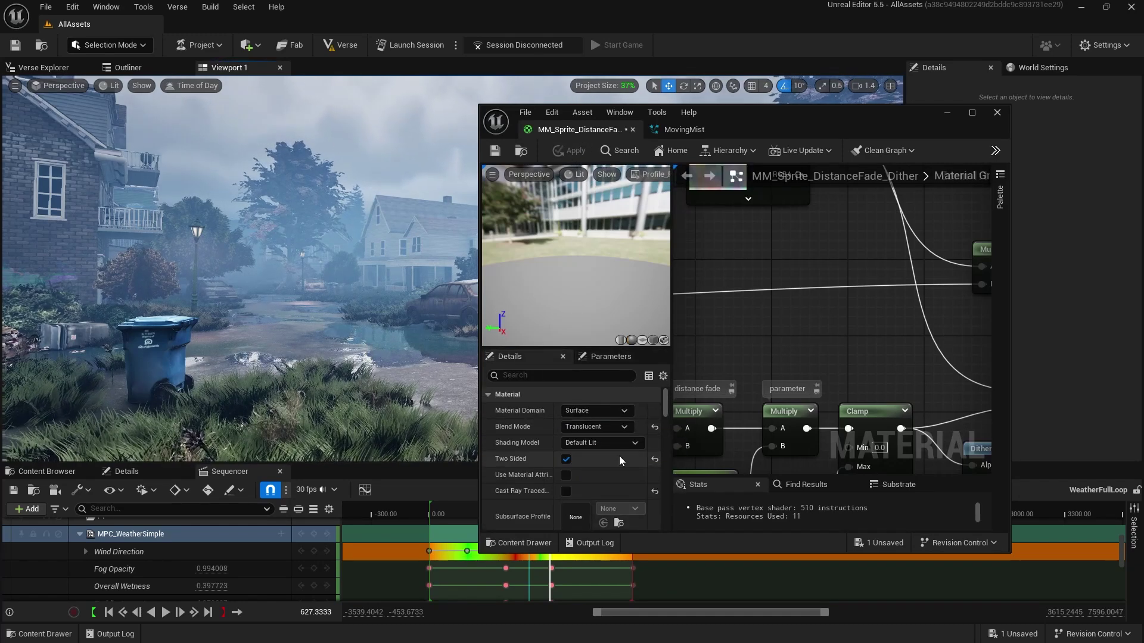
Step: Restore the material's "Fade O..." parameter to 500 and its opacity multiplier to 0.2, and apply the material
left_click(613, 360)
left_click(576, 445)
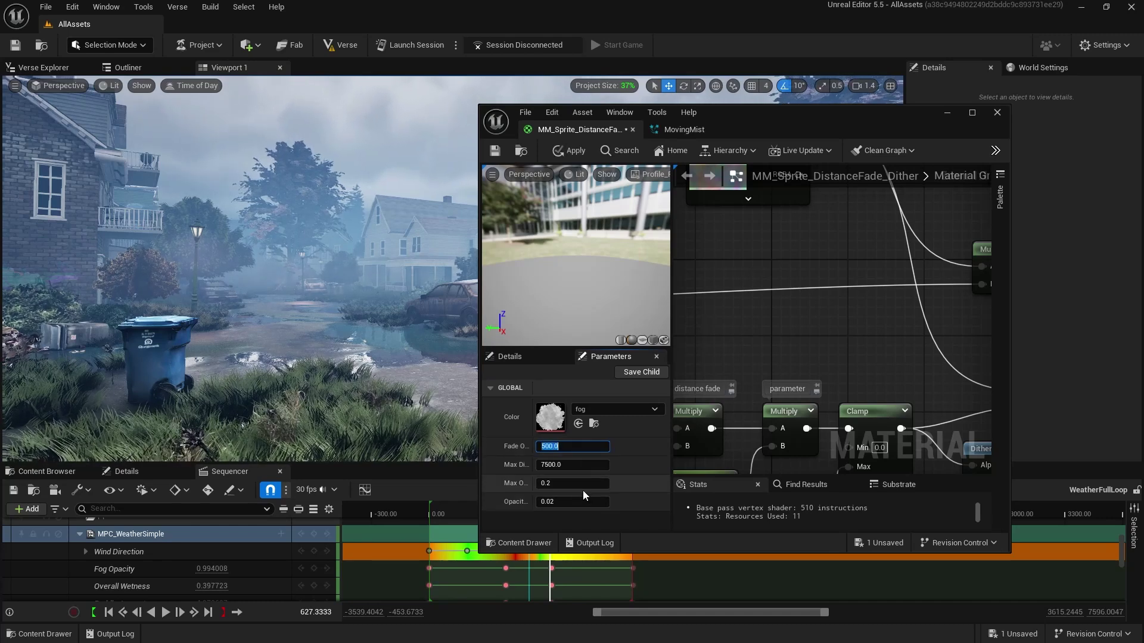
key("Return")
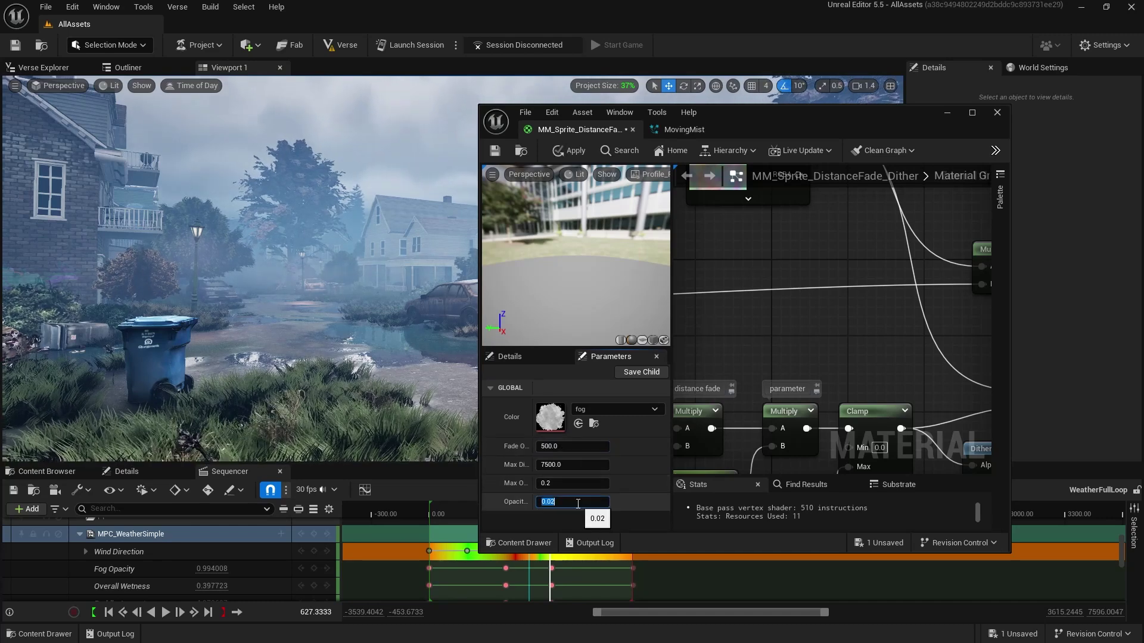
type("0.2")
key("Return")
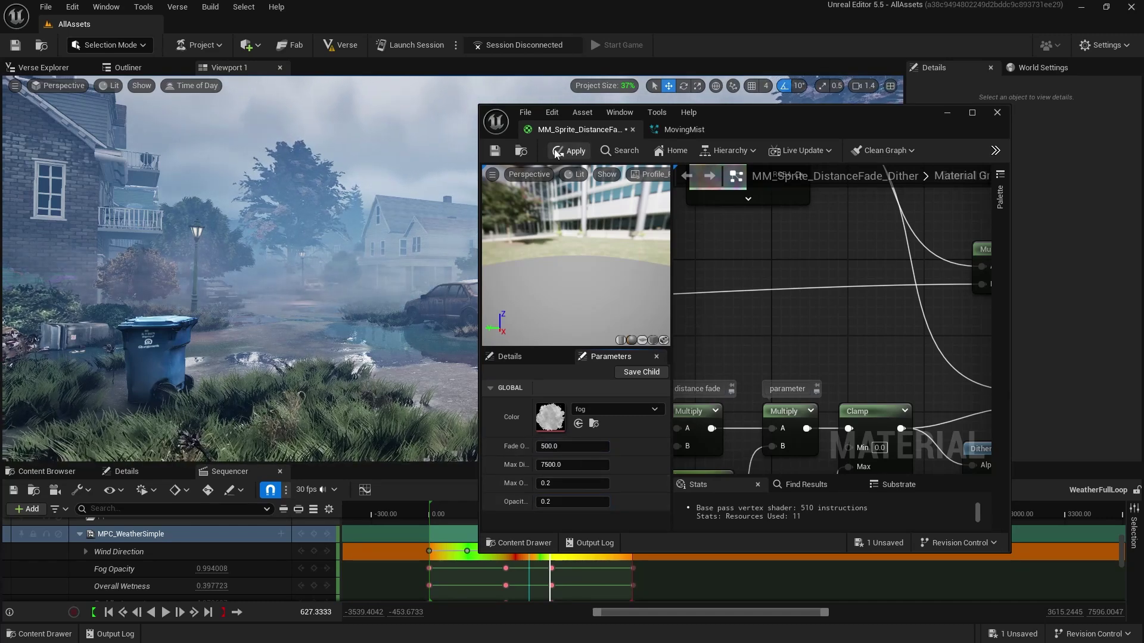
left_click(555, 153)
Step: Fly through the street and basketball court in the level viewport to examine the mist with the translucent material
left_click(946, 113)
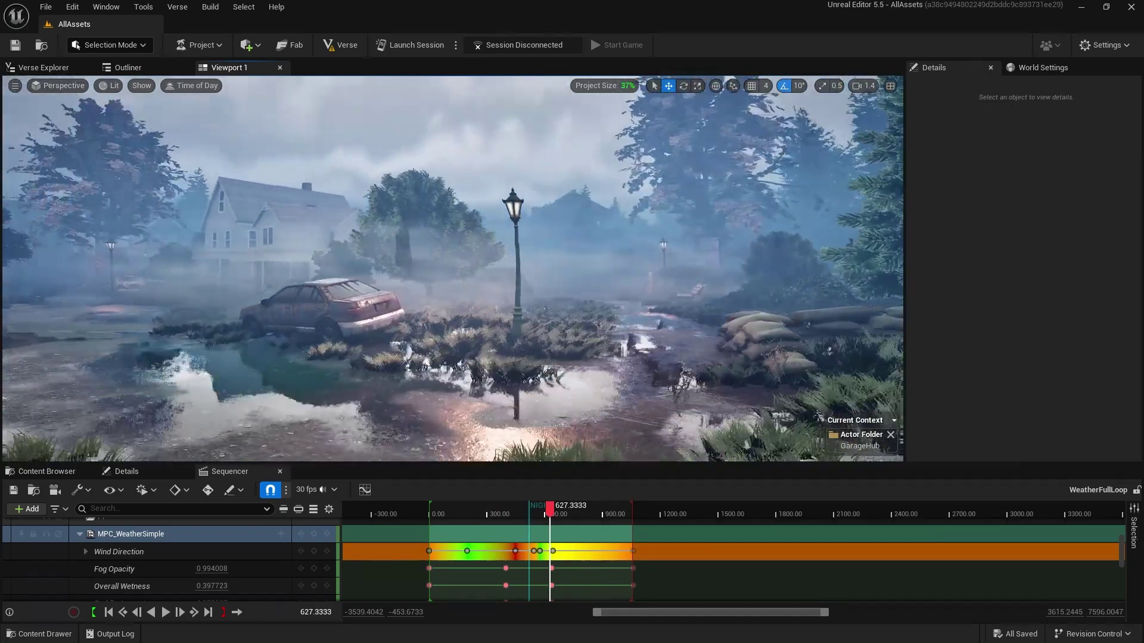
right_click_drag(453, 268, 774, 280)
right_click_drag(453, 268, 387, 271)
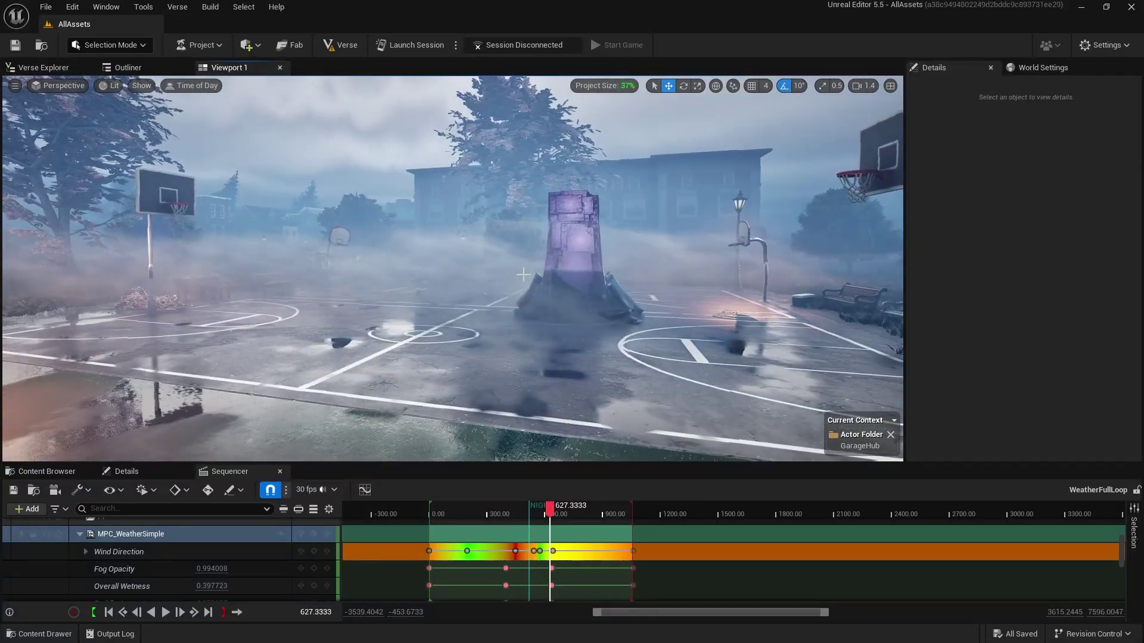
right_click_drag(546, 220, 537, 232)
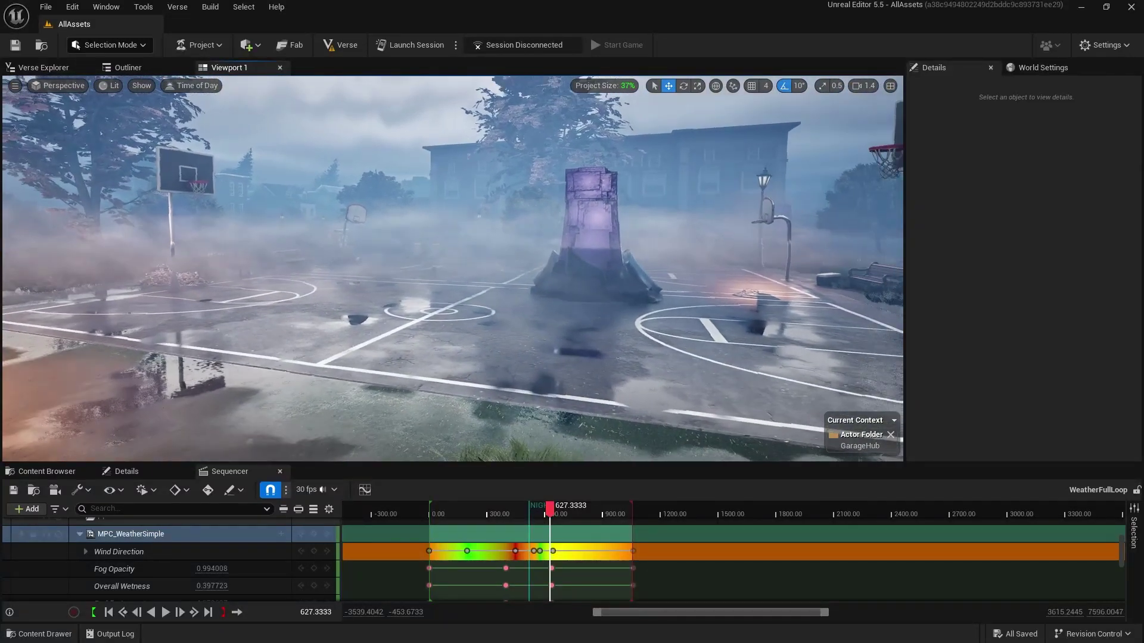